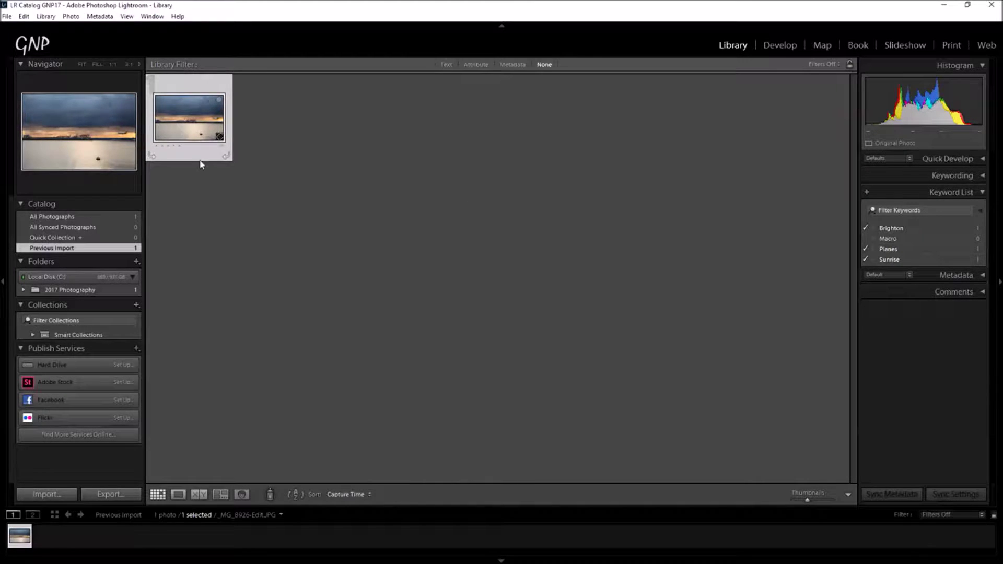
Switch the keyword set to Landscape Photography and review its keywords in the set editor.
left_click(981, 176)
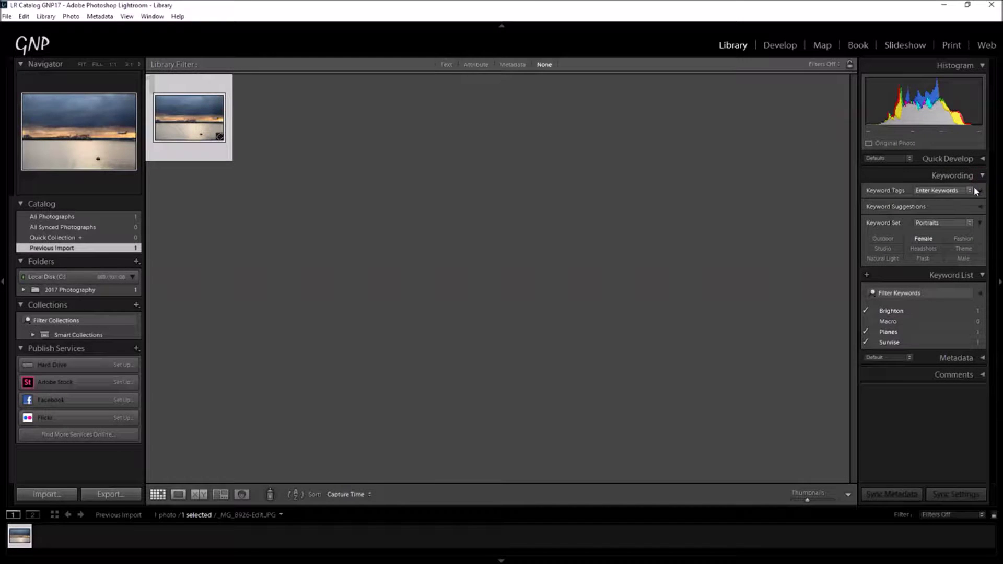
left_click(969, 223)
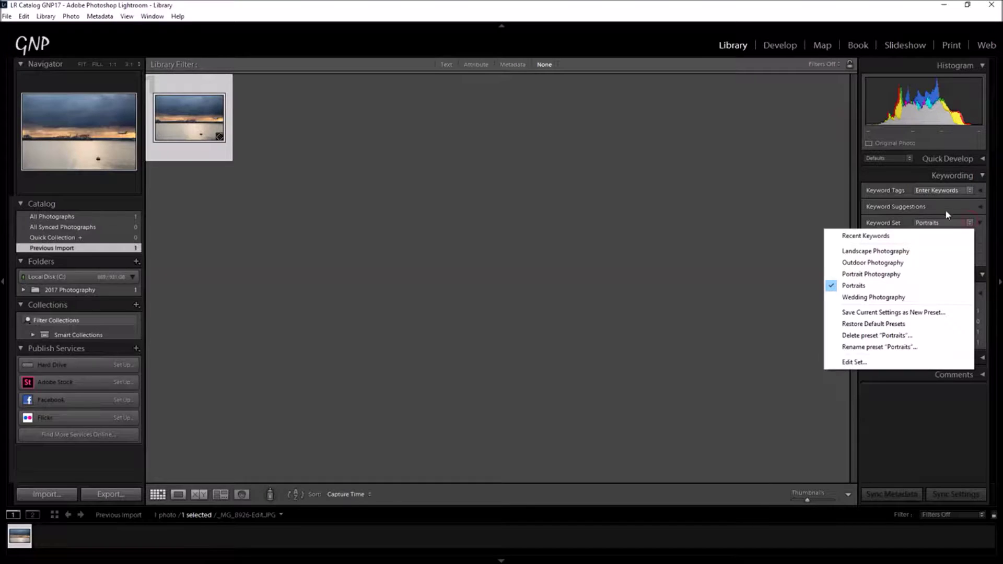
left_click(908, 251)
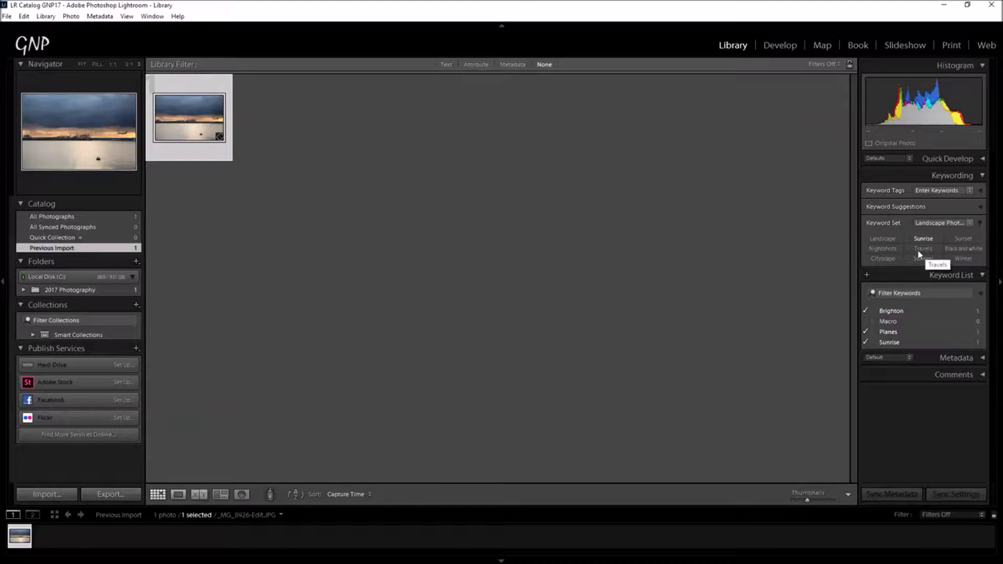
left_click(969, 223)
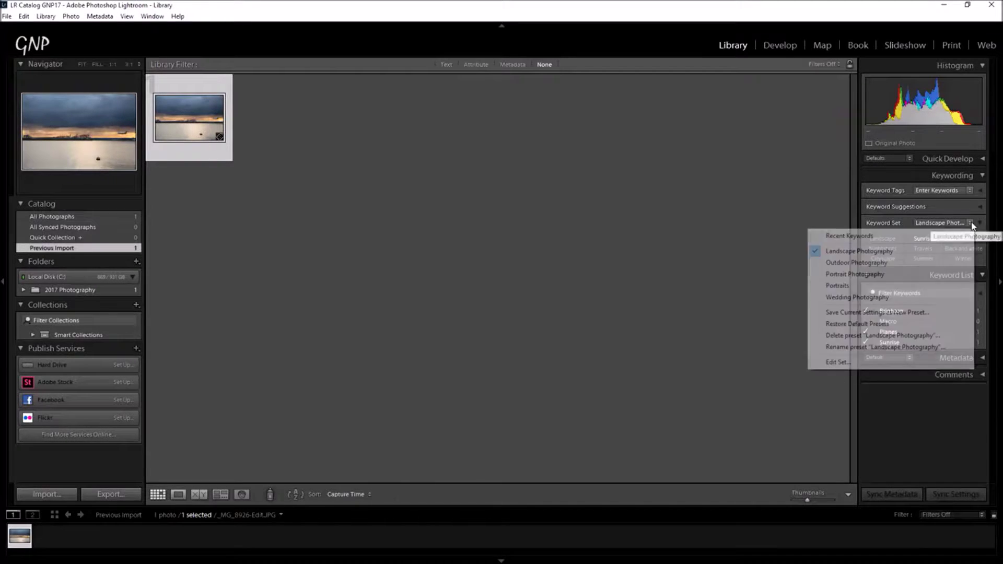
left_click(856, 360)
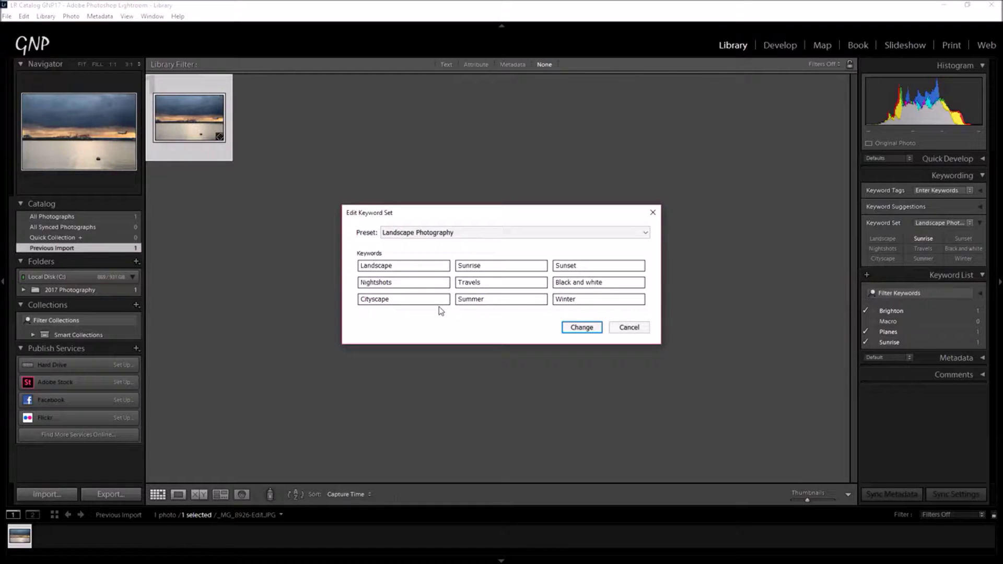
key("Return")
Switch the keyword set to Portraits and review its keywords in the set editor without changing them.
left_click(971, 226)
left_click(890, 286)
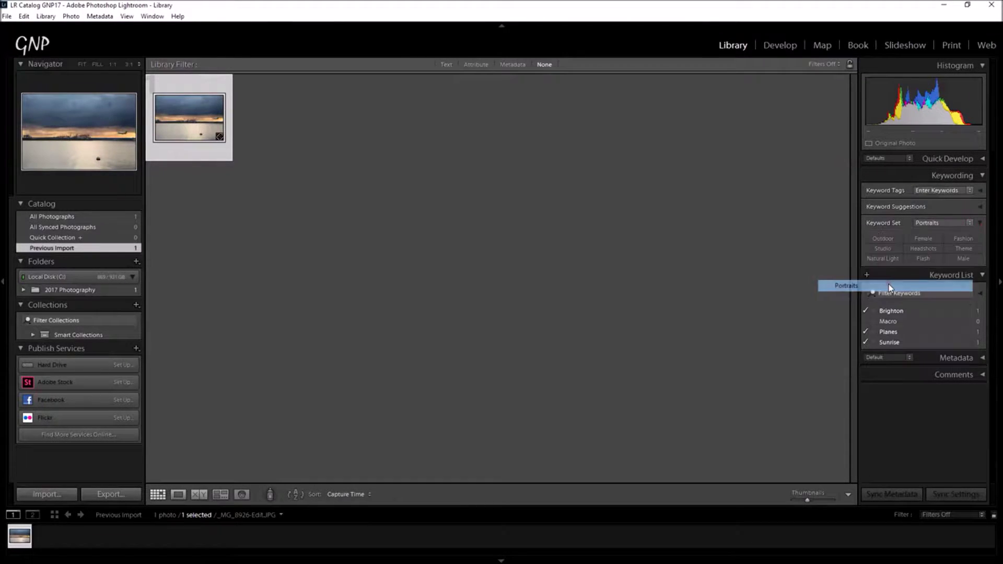
left_click(969, 223)
left_click(849, 358)
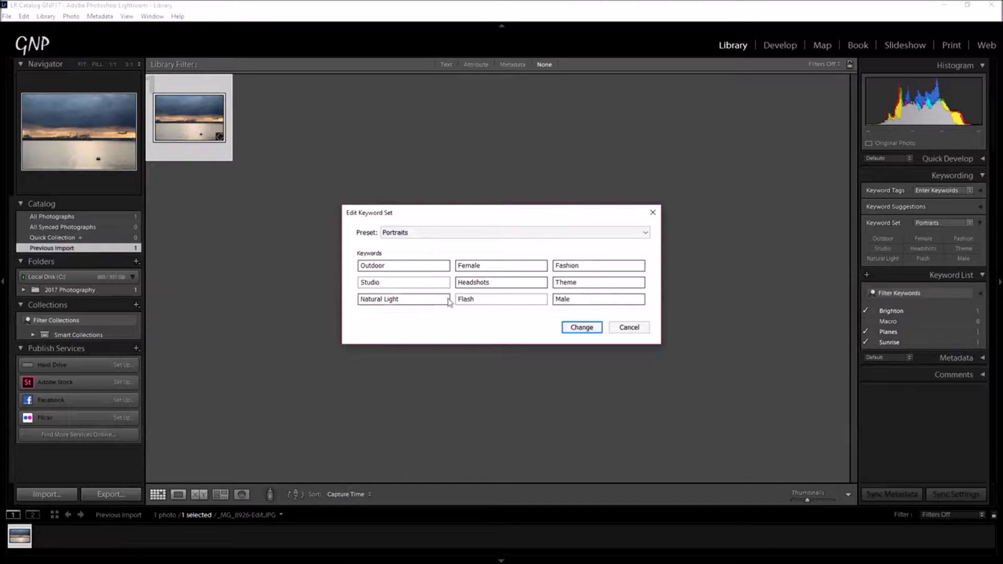
left_click(646, 329)
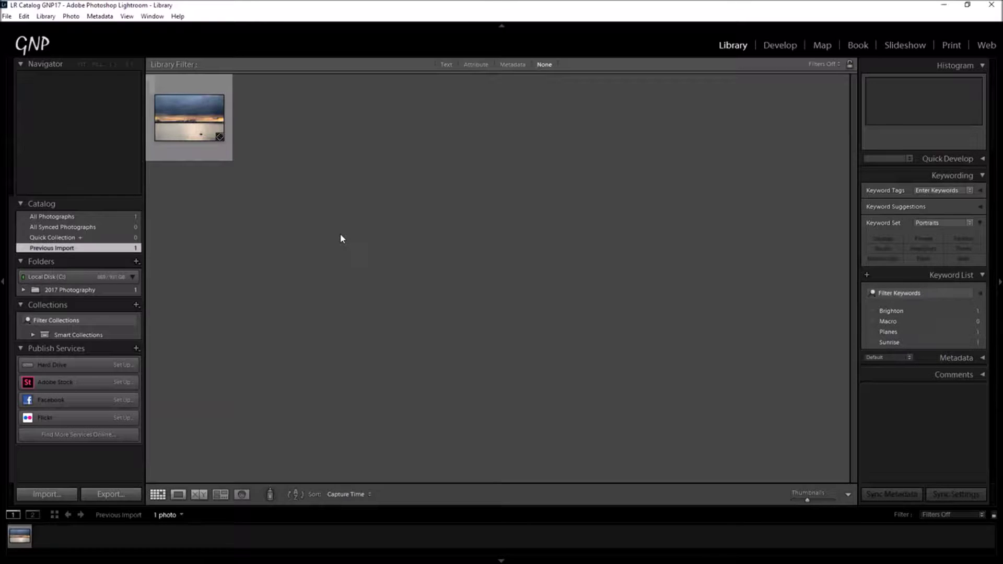
Switch the keyword set to Wedding Photography and look over the other available keyword sets.
left_click(969, 223)
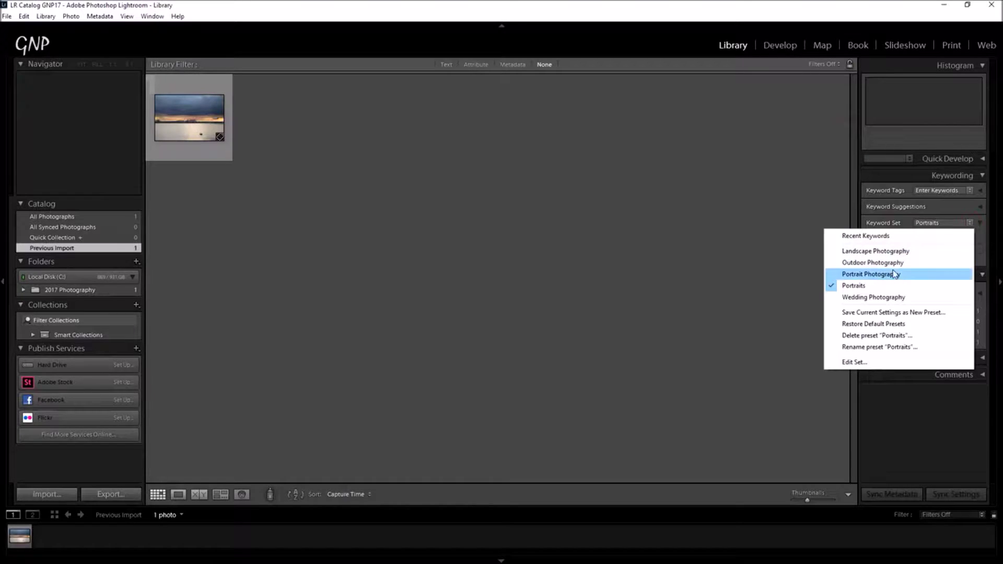
left_click(874, 297)
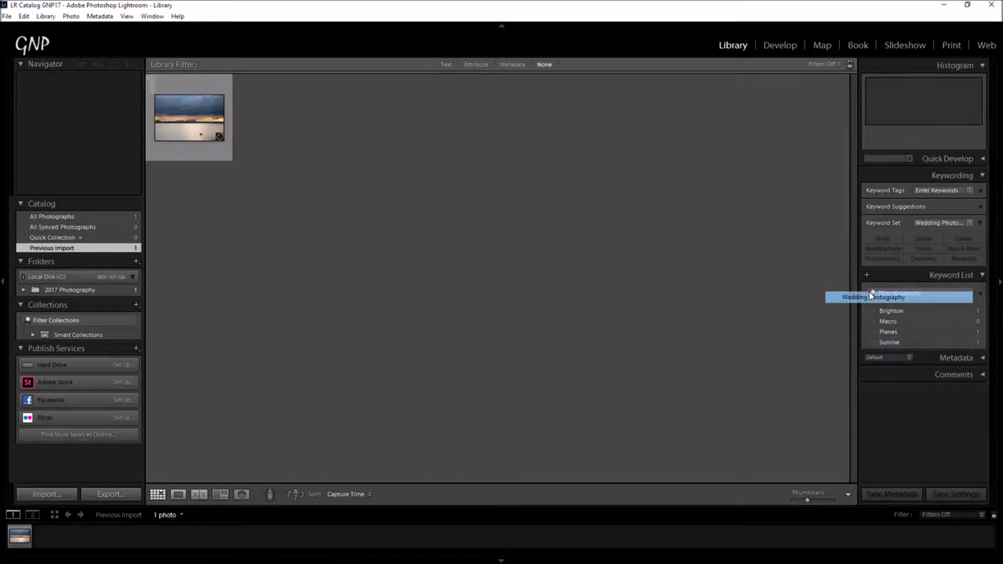
left_click(971, 223)
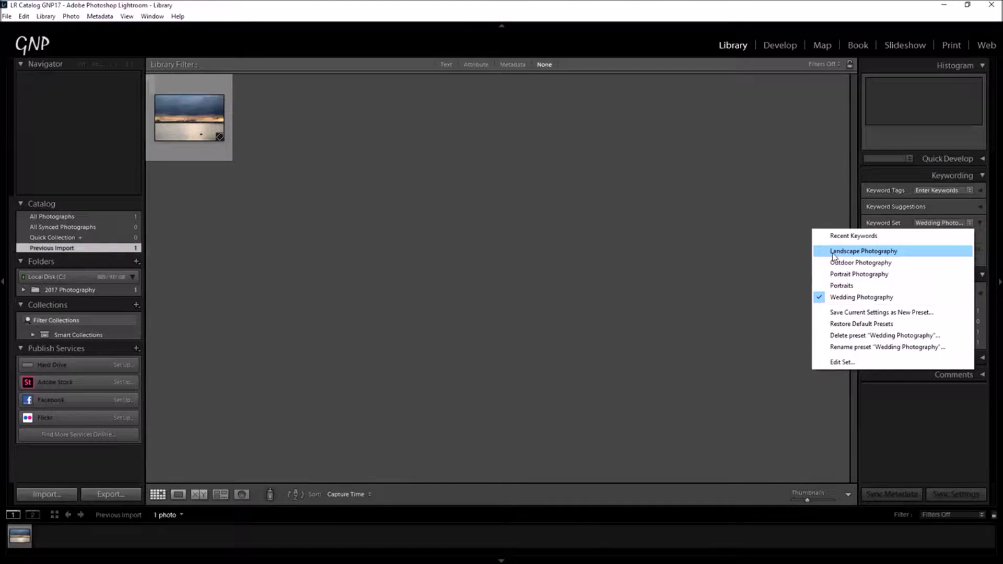
left_click(759, 133)
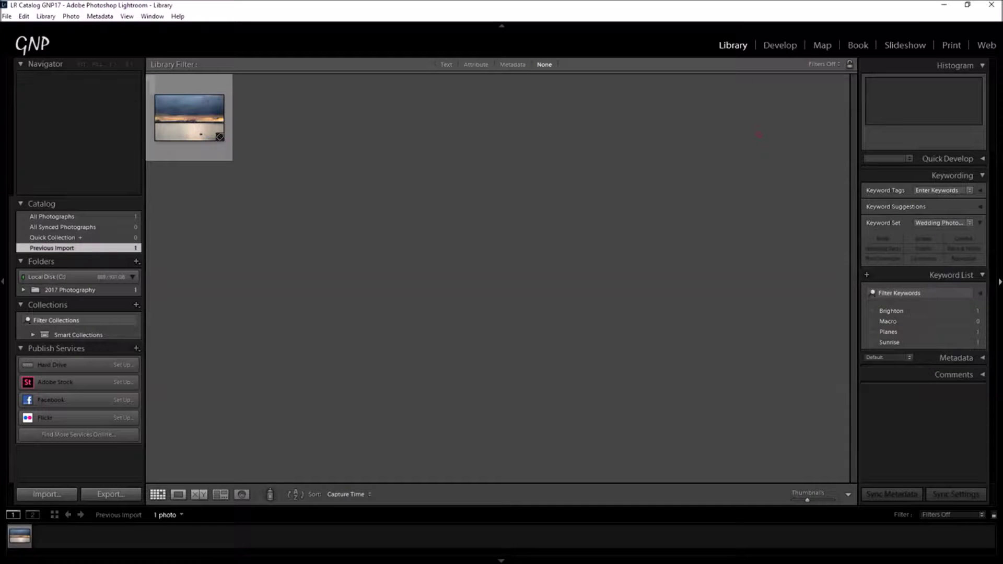
left_click(970, 223)
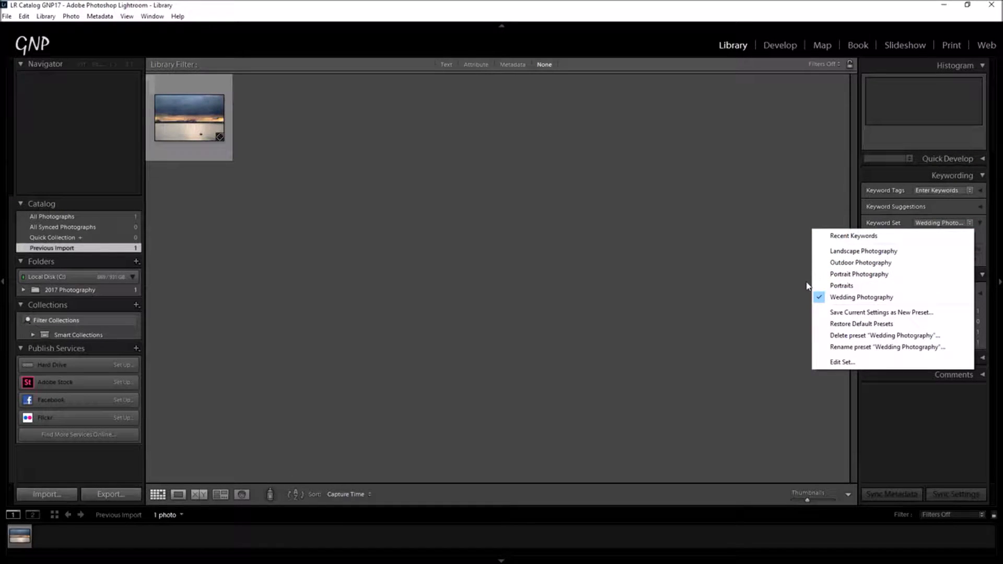
left_click(739, 285)
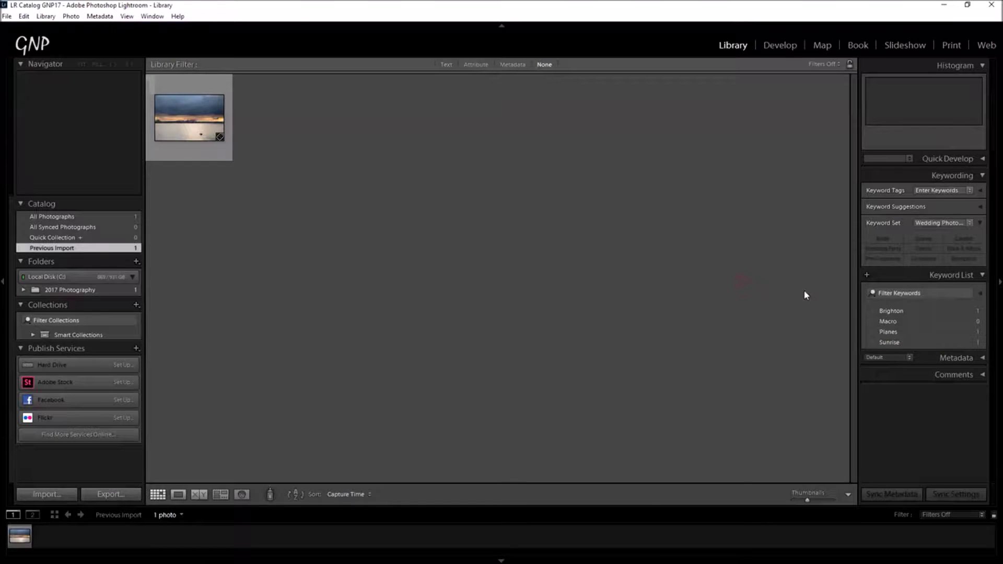
Select the harbour sunrise photo, collapse the keyword list and expand the photo's metadata.
left_click(206, 78)
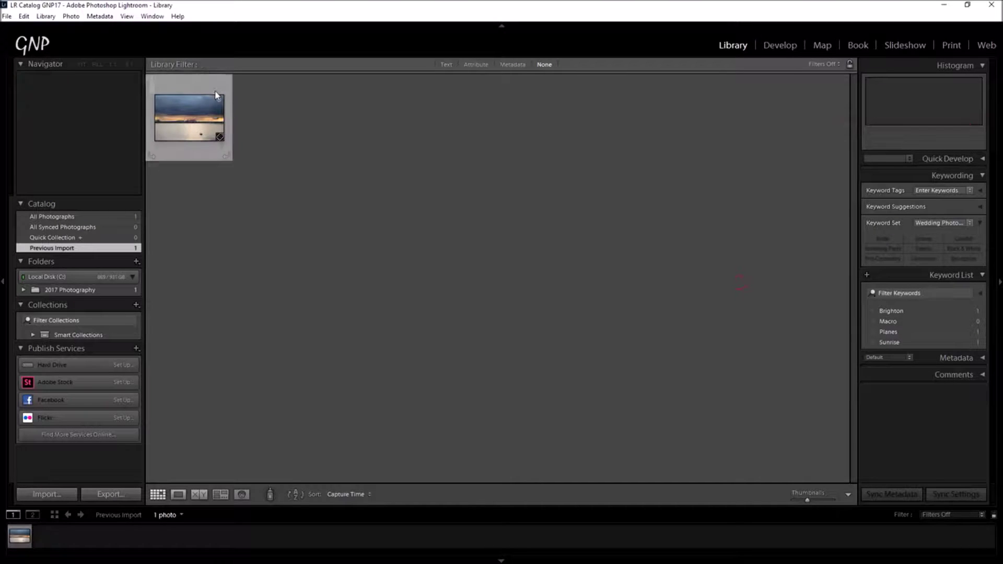
left_click(984, 274)
left_click(983, 291)
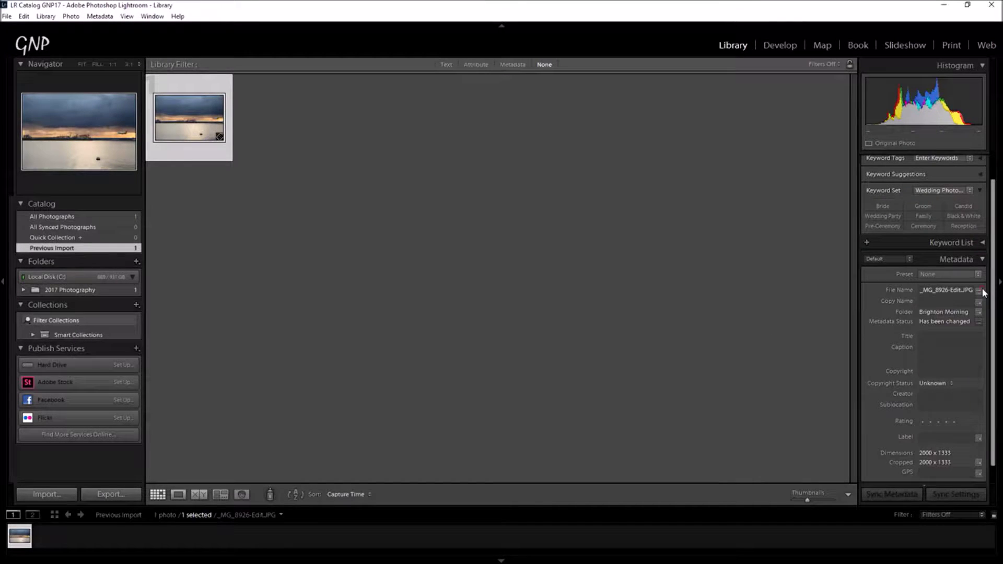
Open the metadata preset editor, look through all its fields and preset choices, and close it without saving a preset.
left_click(978, 274)
left_click(932, 299)
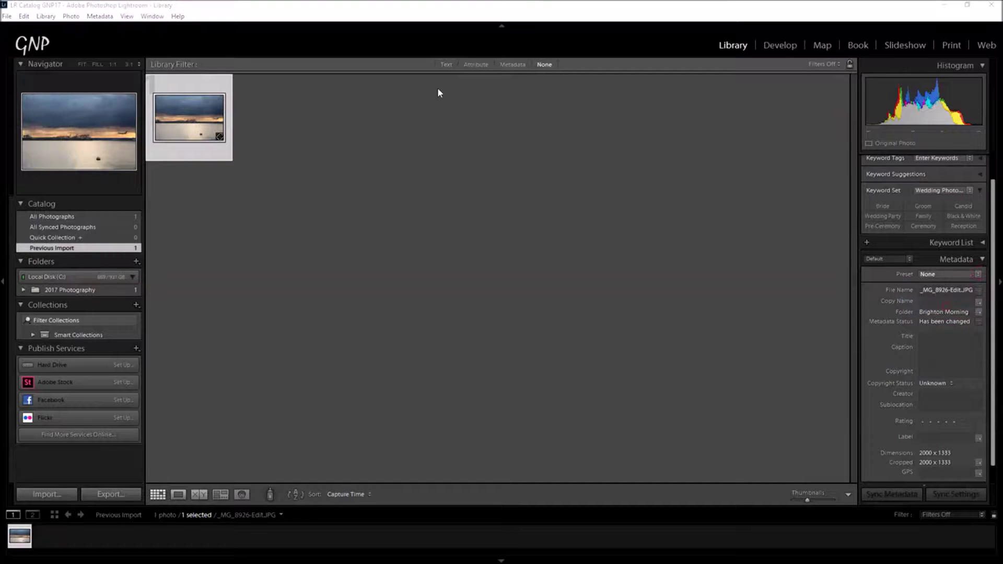
scroll(543, 184, "down", 10)
scroll(543, 184, "down", 3)
scroll(543, 184, "up", 15)
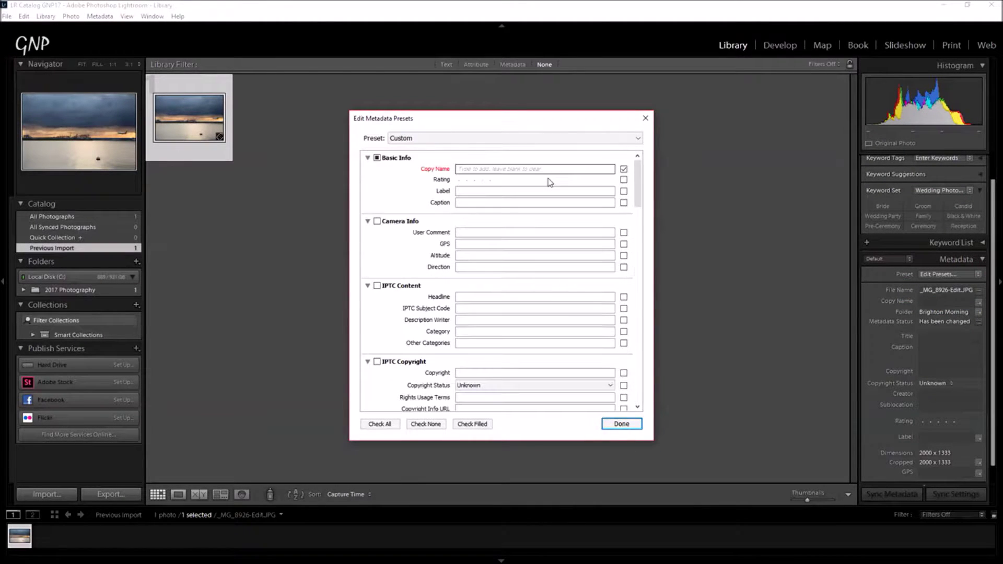
left_click(543, 138)
left_click(599, 158)
left_click(646, 118)
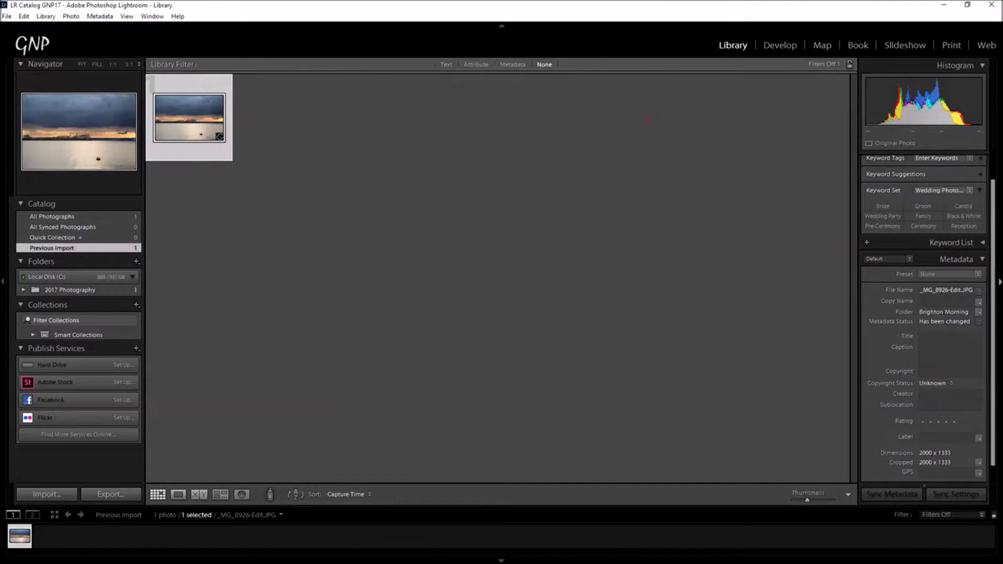
Collapse the metadata section and check the Comments section, leaving it collapsed.
left_click(982, 260)
left_click(982, 310)
left_click(984, 311)
left_click(982, 309)
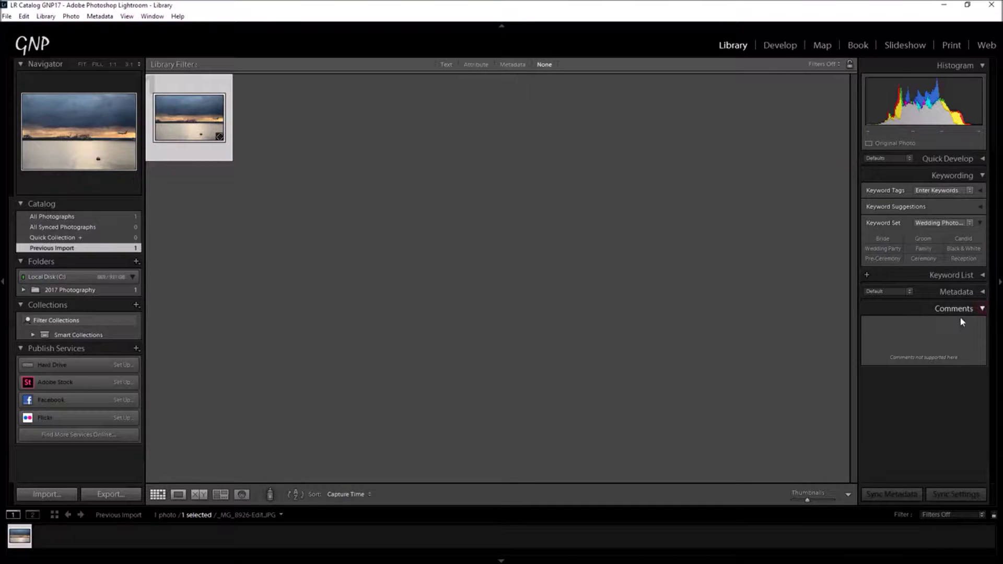
left_click(984, 309)
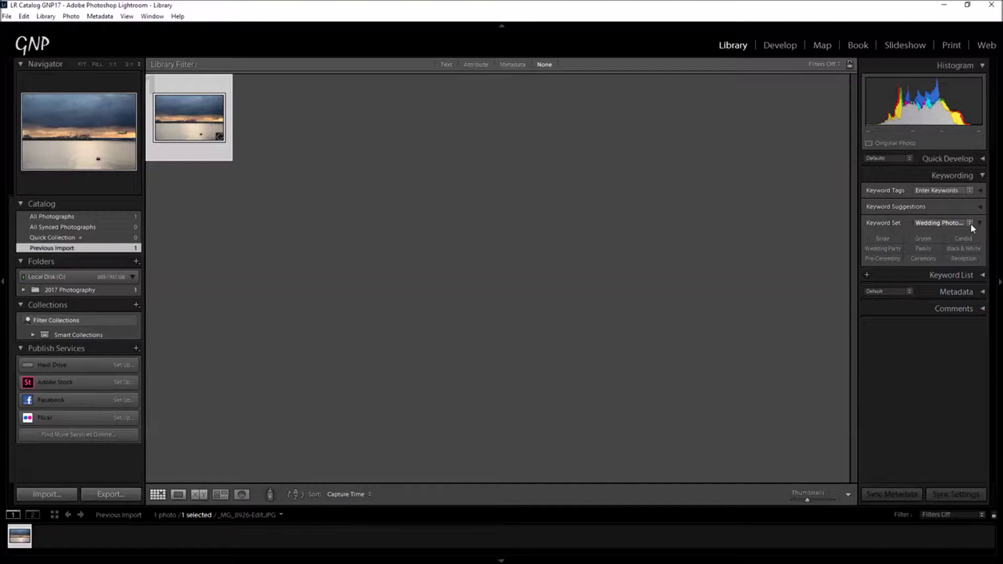
Browse the Quick Develop saved presets, including the B&W Filter and Effect groups, without applying one.
left_click(975, 159)
left_click(940, 174)
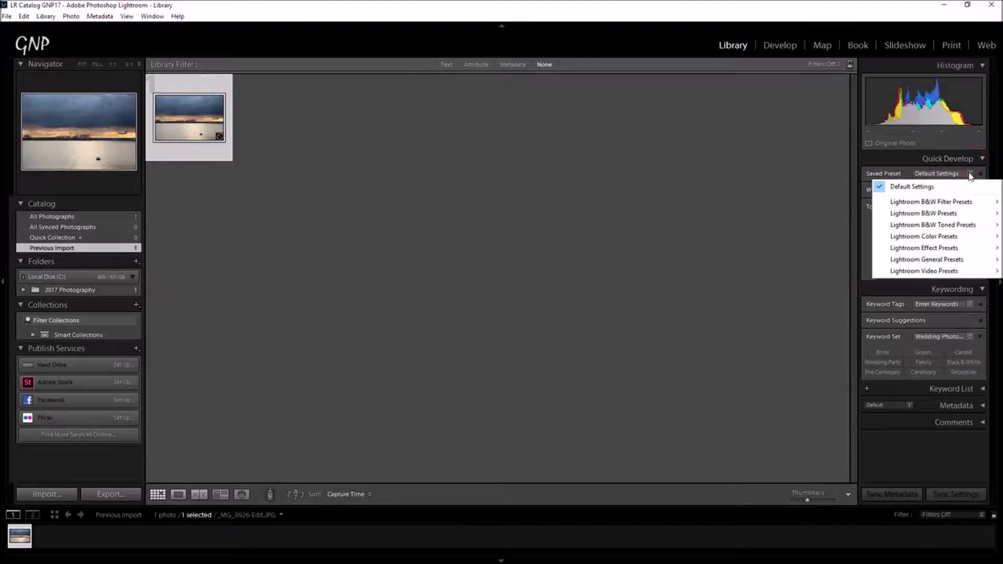
mouse_move(951, 204)
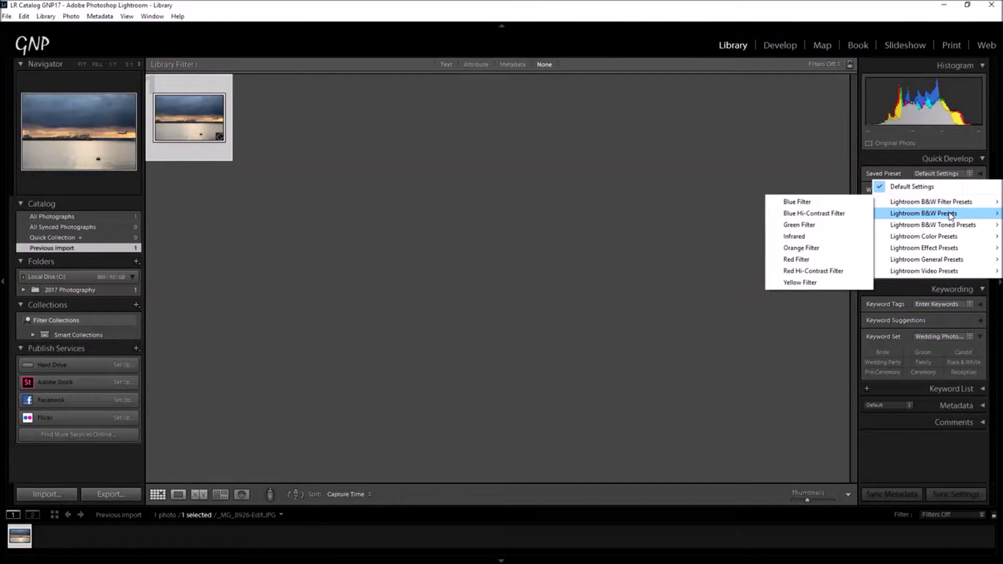
mouse_move(961, 249)
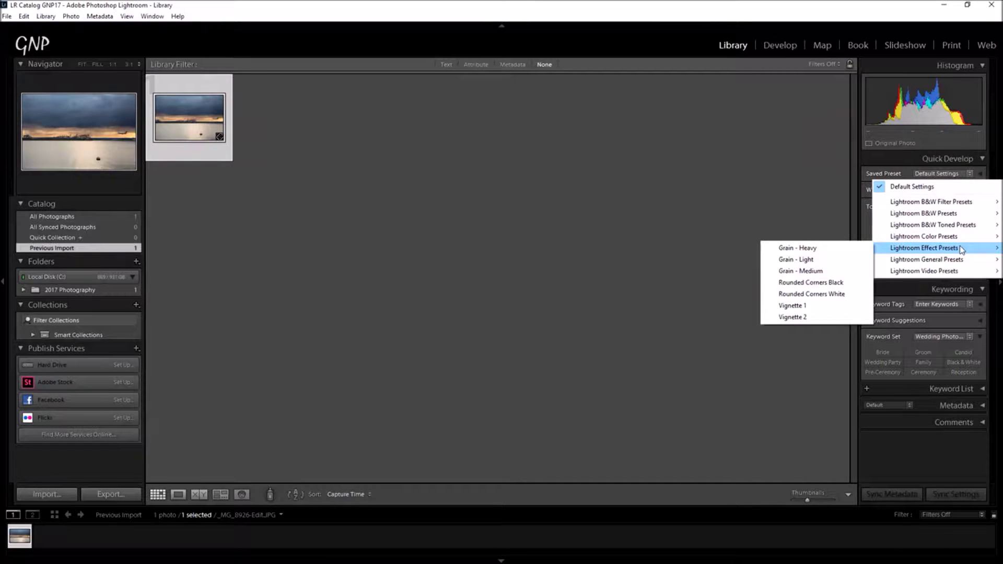
left_click(760, 202)
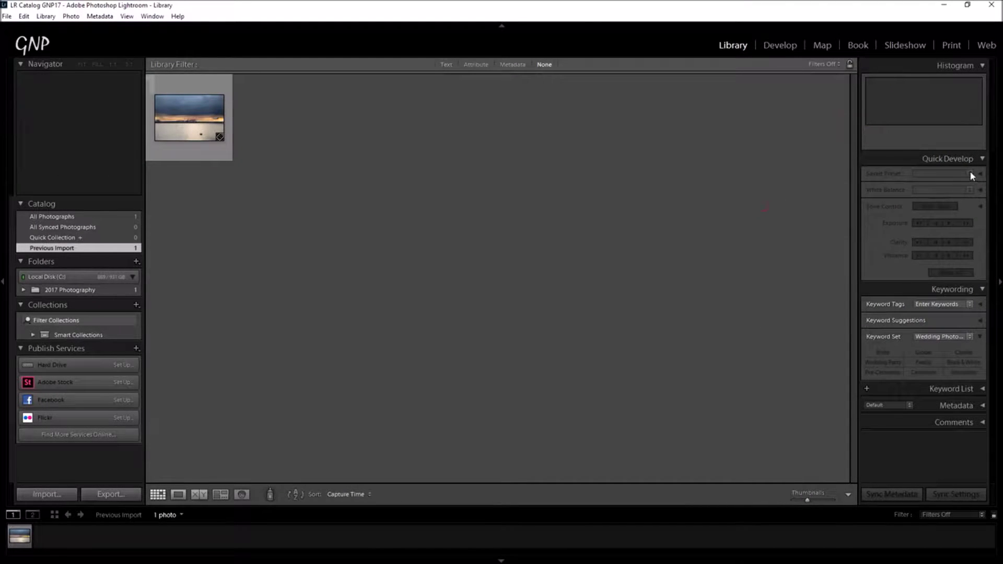
left_click(926, 157)
left_click(778, 46)
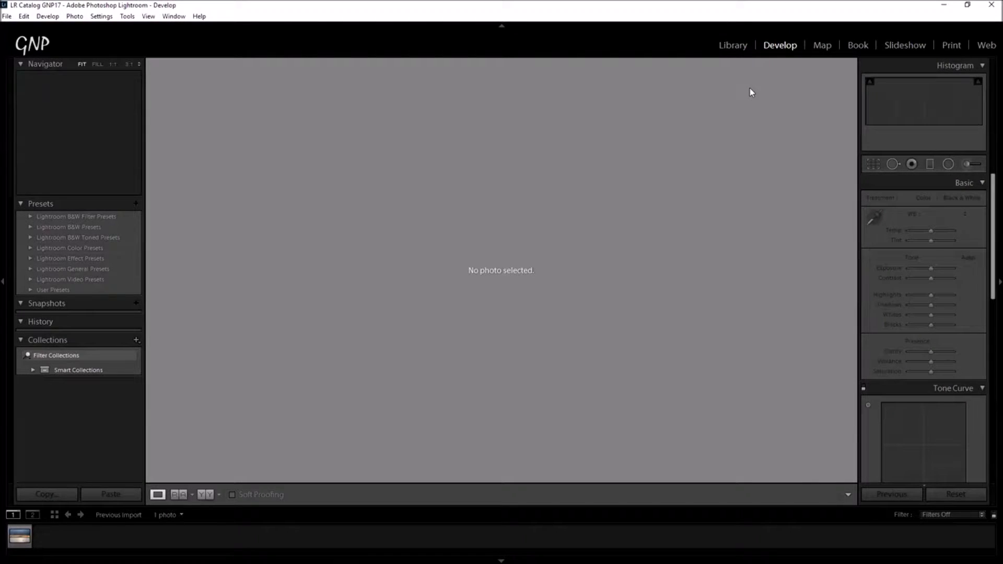
key("g")
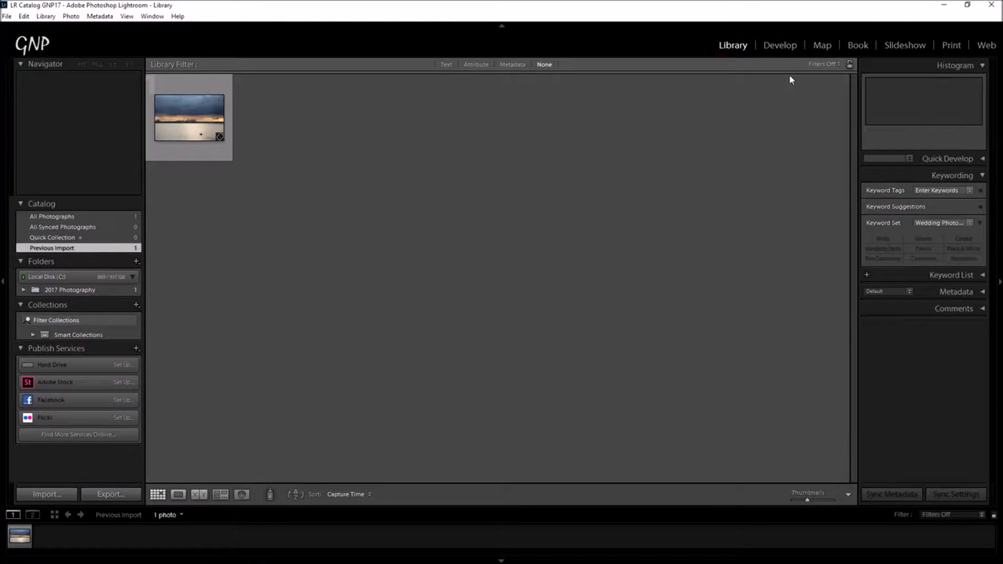
left_click(982, 159)
left_click(982, 159)
left_click(982, 175)
left_click(981, 175)
Expand the keyword tags, select the photo and display it in Loupe view.
left_click(968, 191)
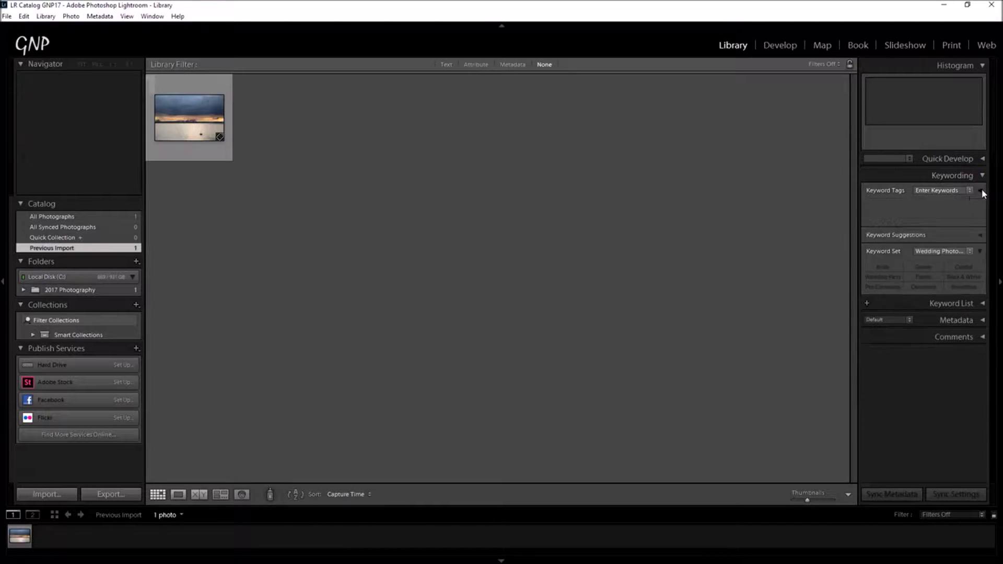
key("ctrl+a")
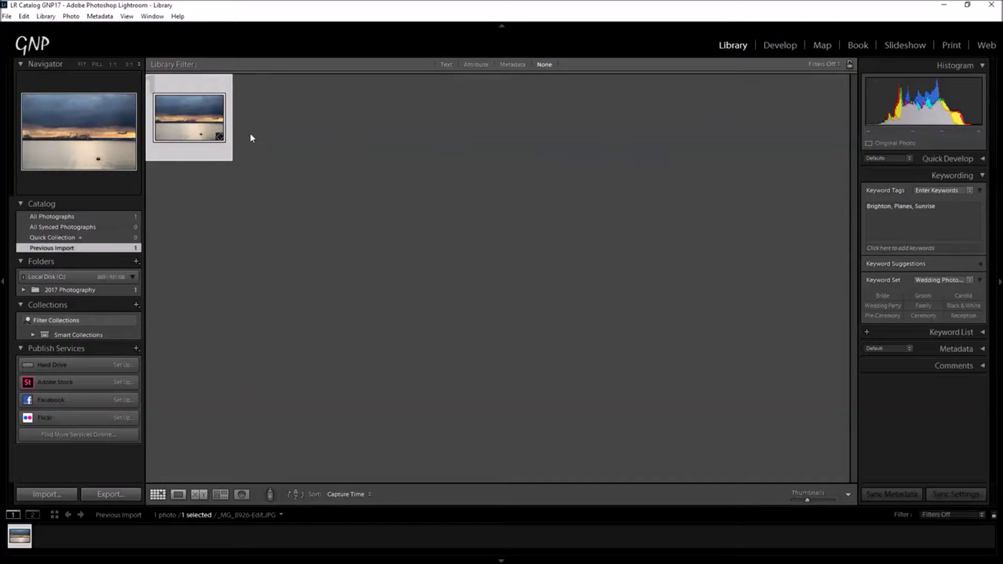
key("e")
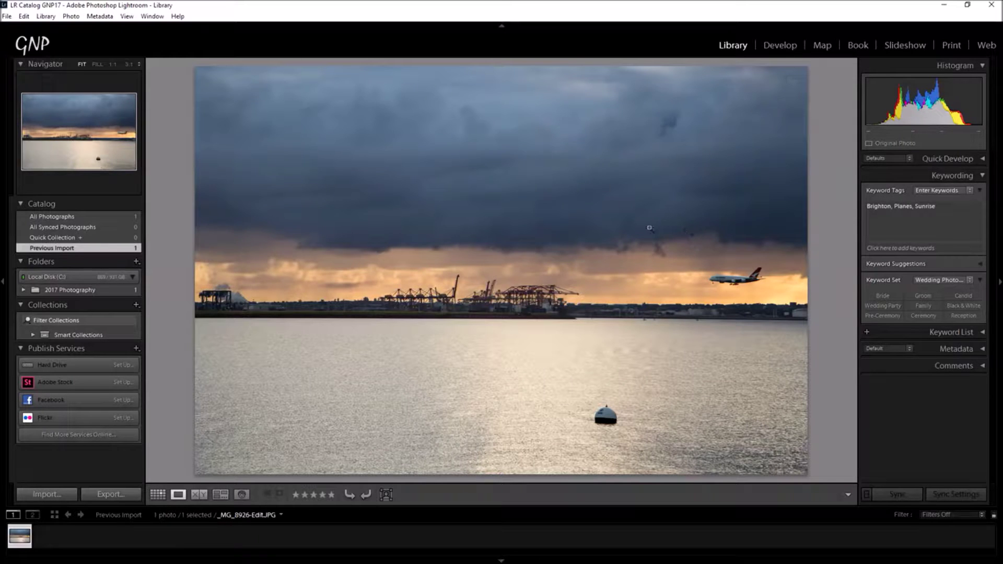
Switch back to the thumbnail grid and return to the enlarged view of the photo.
key("alt+Tab")
left_click_drag(646, 207, 766, 173)
key("g")
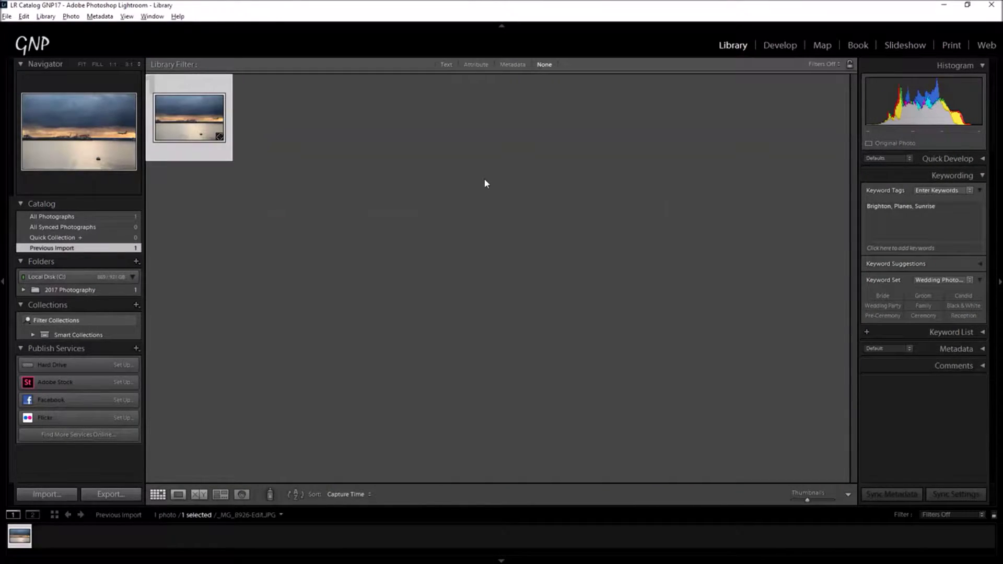
key("e")
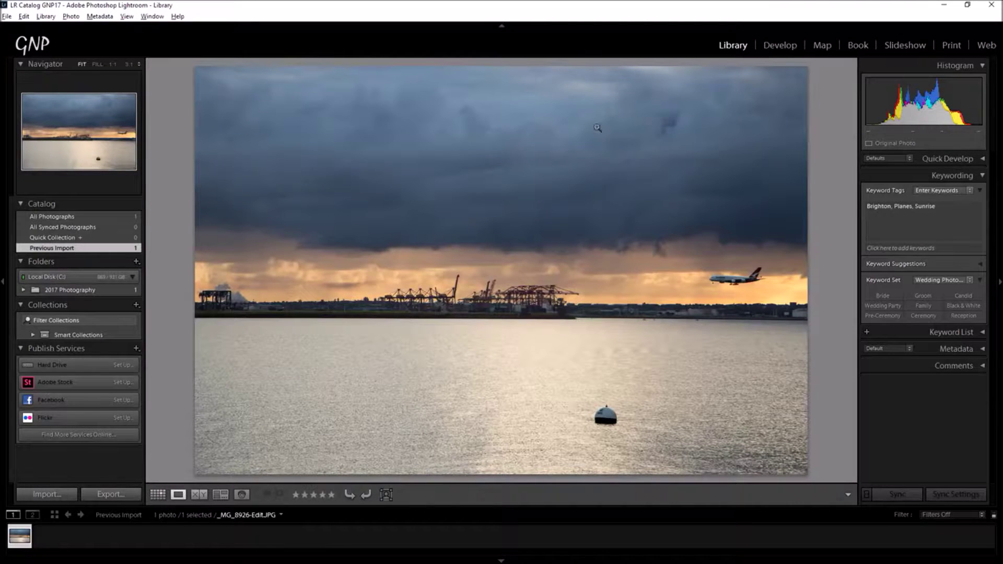
In the Develop module, try the Blue Filter, Blue Hi-Contrast Filter, Green Filter and Infrared B&W presets on the photo, in that order.
left_click(795, 45)
left_click(107, 227)
left_click(109, 237)
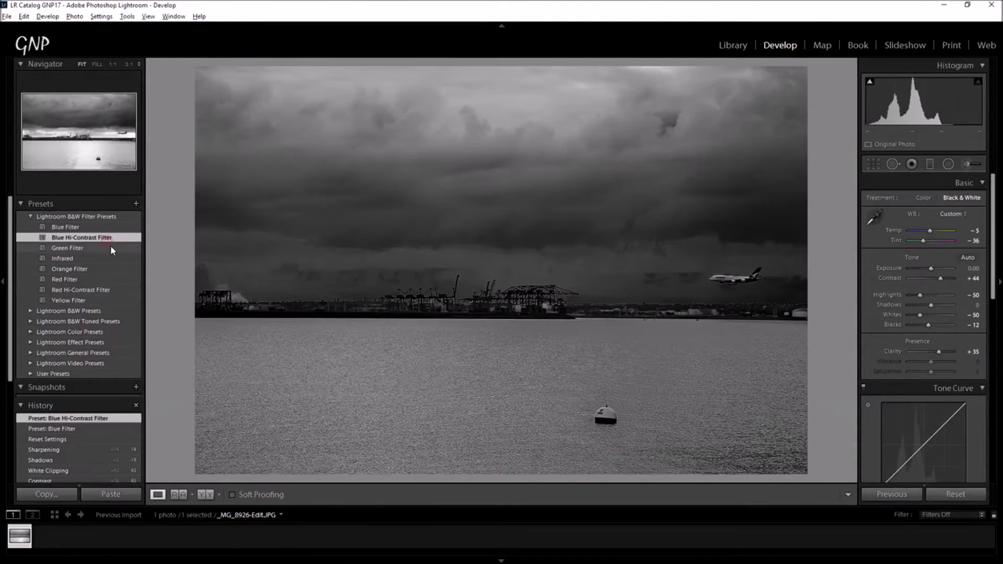
left_click(101, 249)
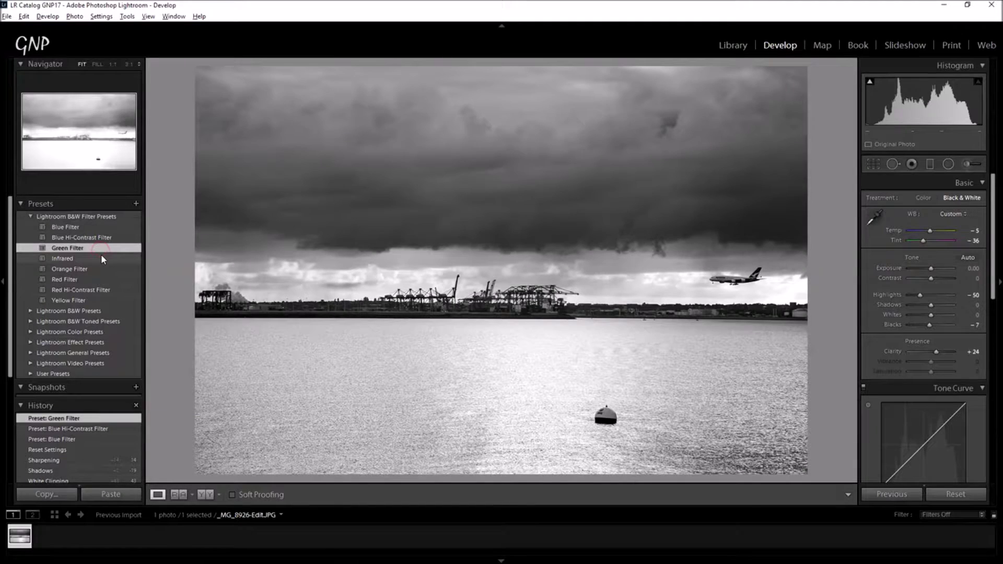
left_click(99, 259)
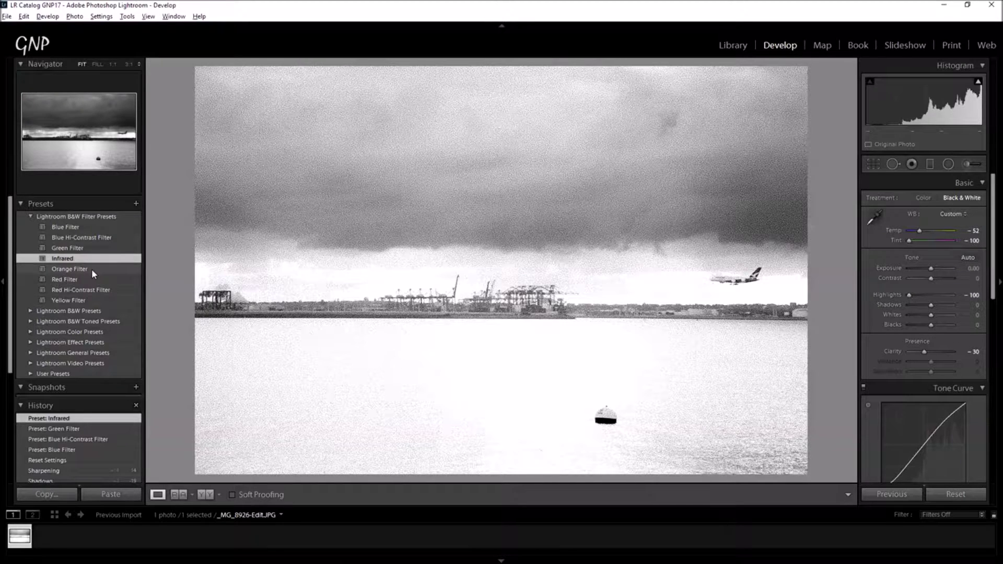
Try the Orange Filter, Red Filter, Red Hi-Contrast Filter and Yellow Filter B&W presets in that order, and collapse their group.
left_click(92, 270)
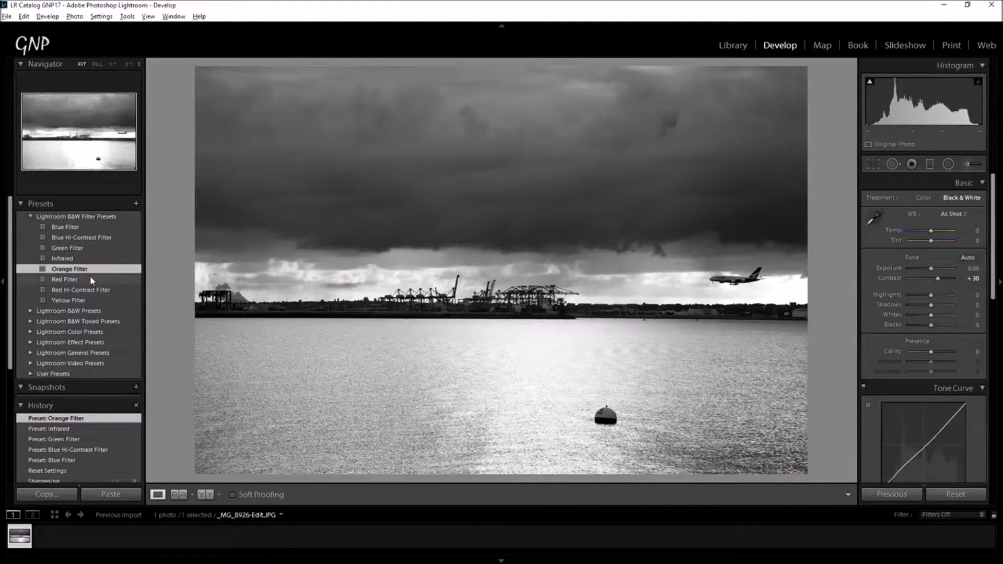
left_click(90, 278)
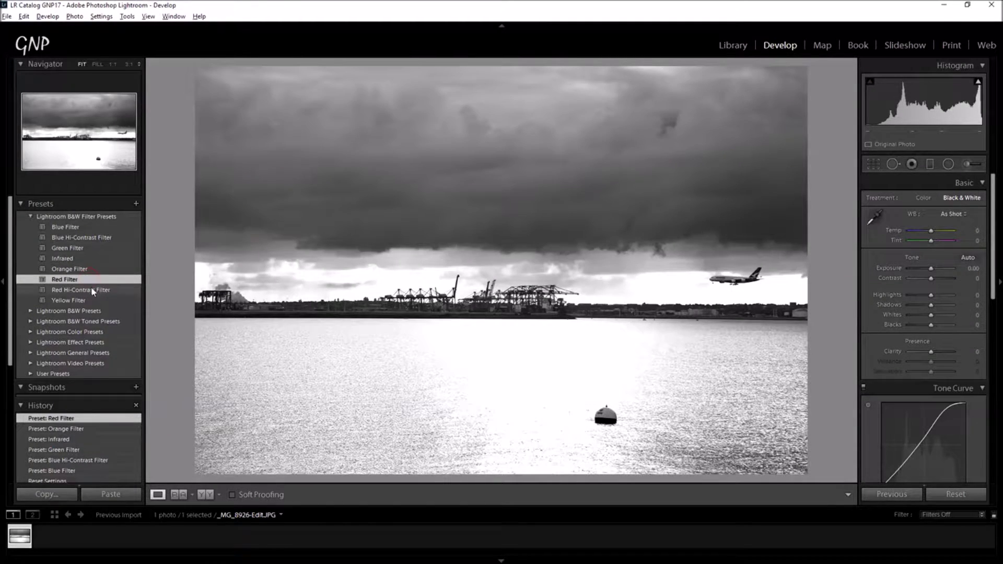
left_click(91, 287)
left_click(92, 302)
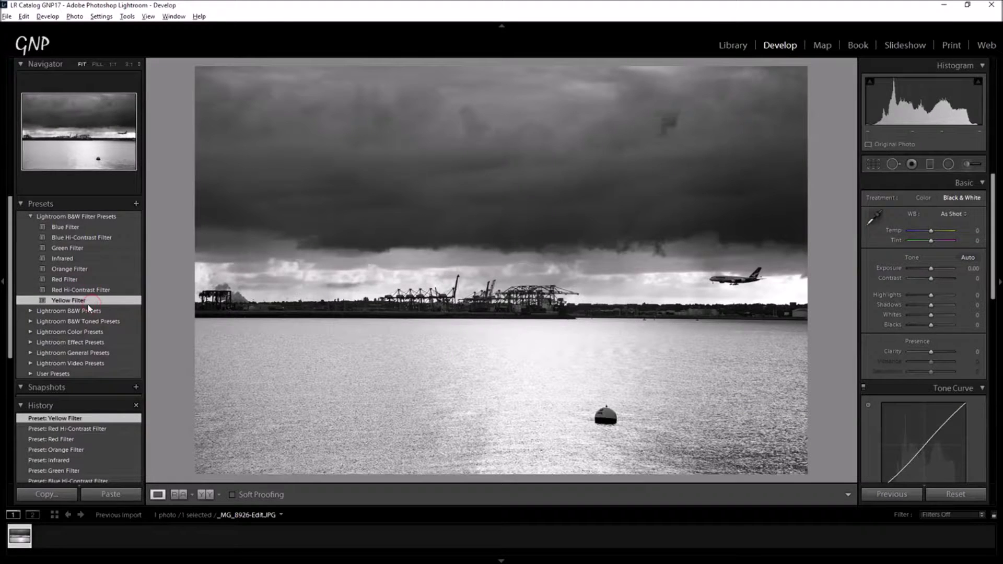
left_click(30, 216)
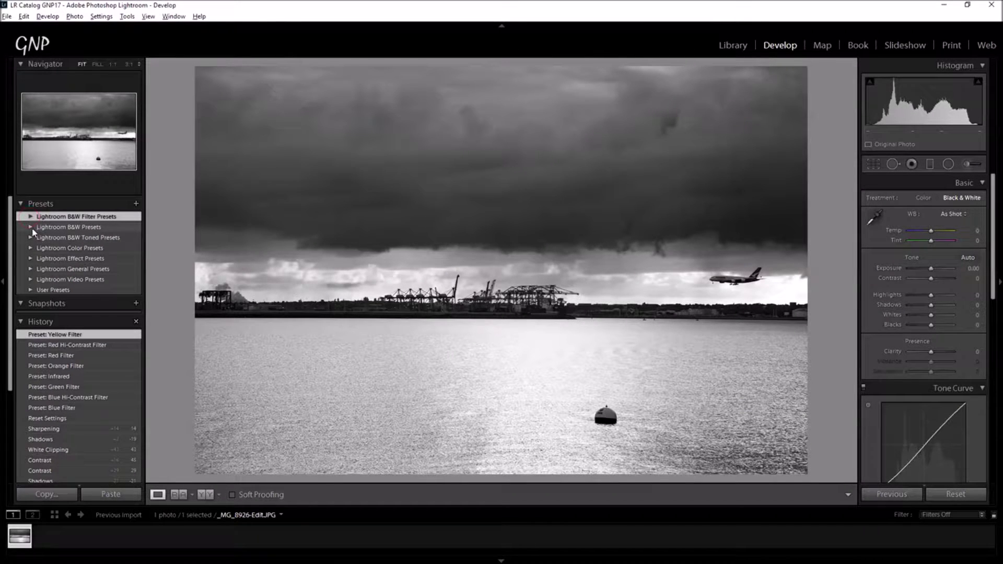
From the B&W Toned presets, try Antique, Creamtone, Cyanotype, Selenium Tone and Sepia Tone on the photo, in that order.
left_click(31, 237)
left_click(62, 248)
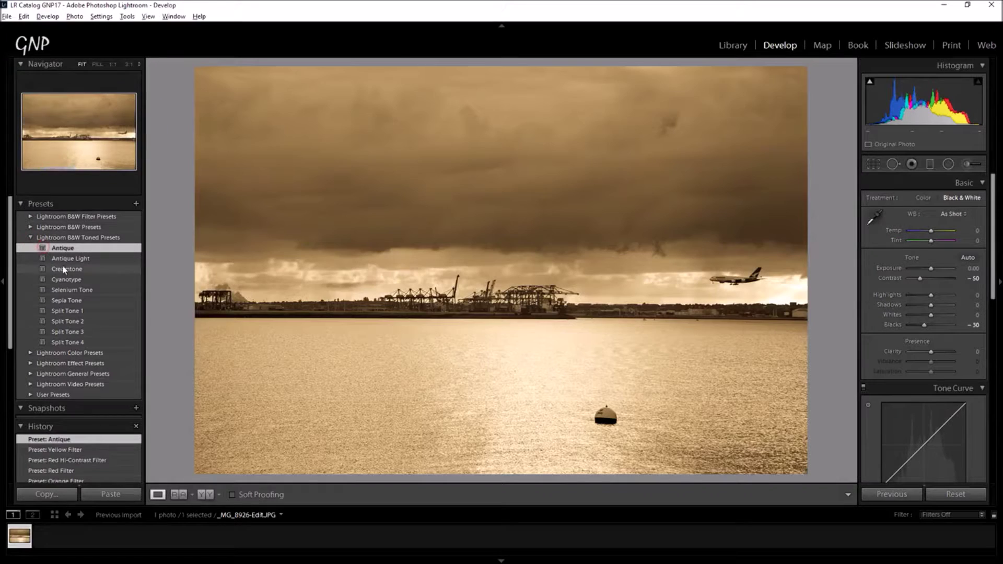
left_click(63, 268)
left_click(65, 279)
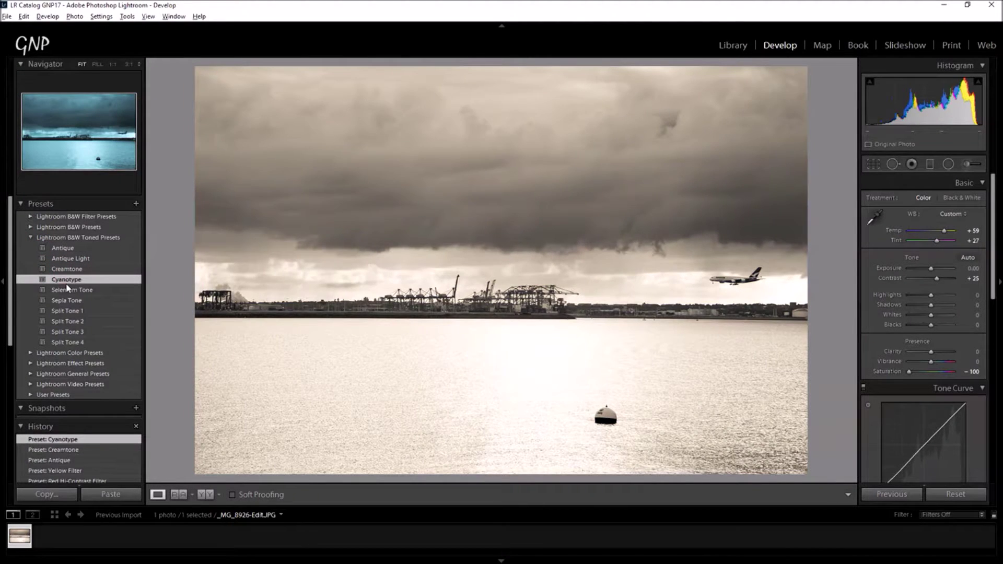
left_click(67, 289)
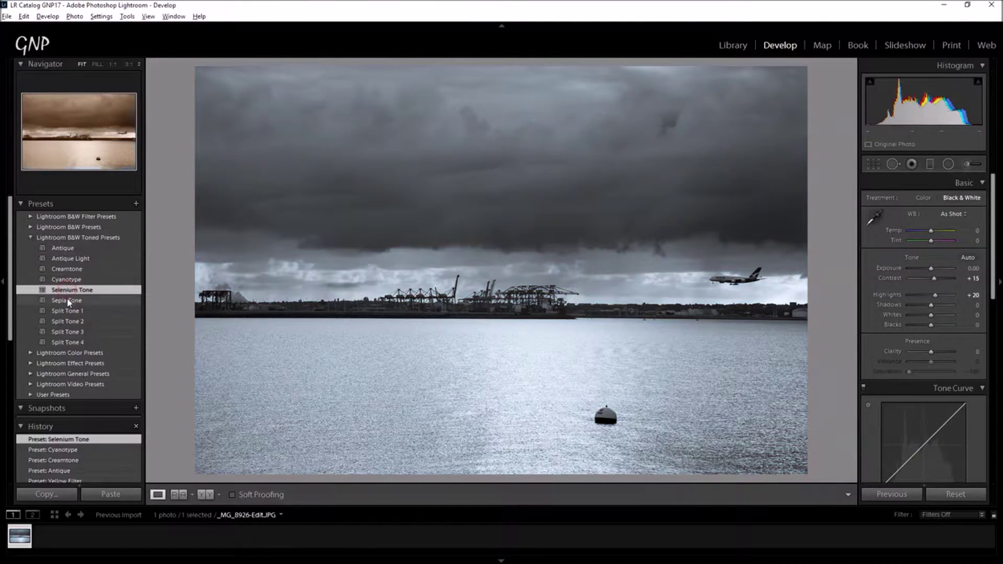
left_click(67, 301)
Try Split Tone 1, 2 and 3, return to Split Tone 2, apply Split Tone 4 and collapse the B&W Toned group.
left_click(69, 310)
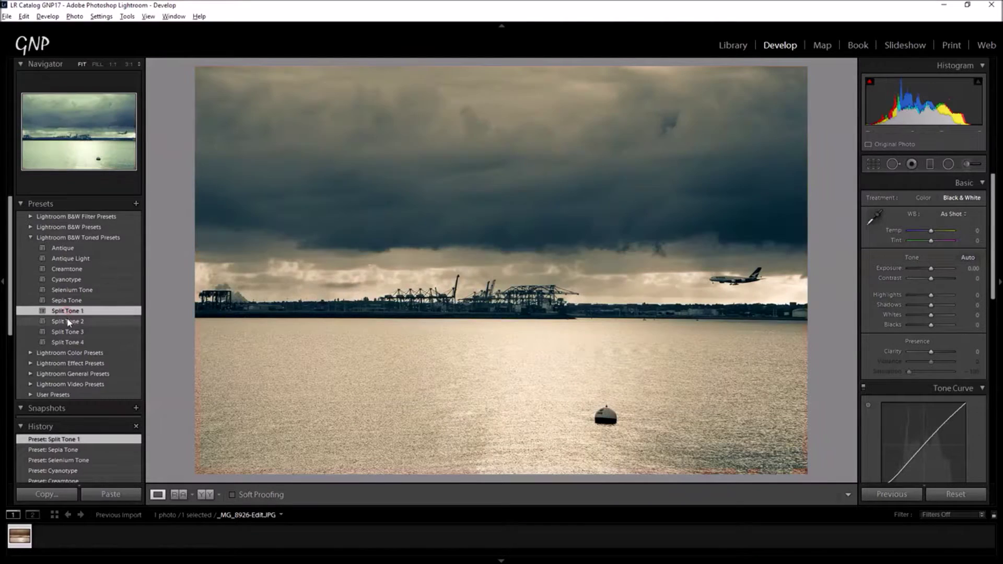
left_click(67, 321)
left_click(69, 335)
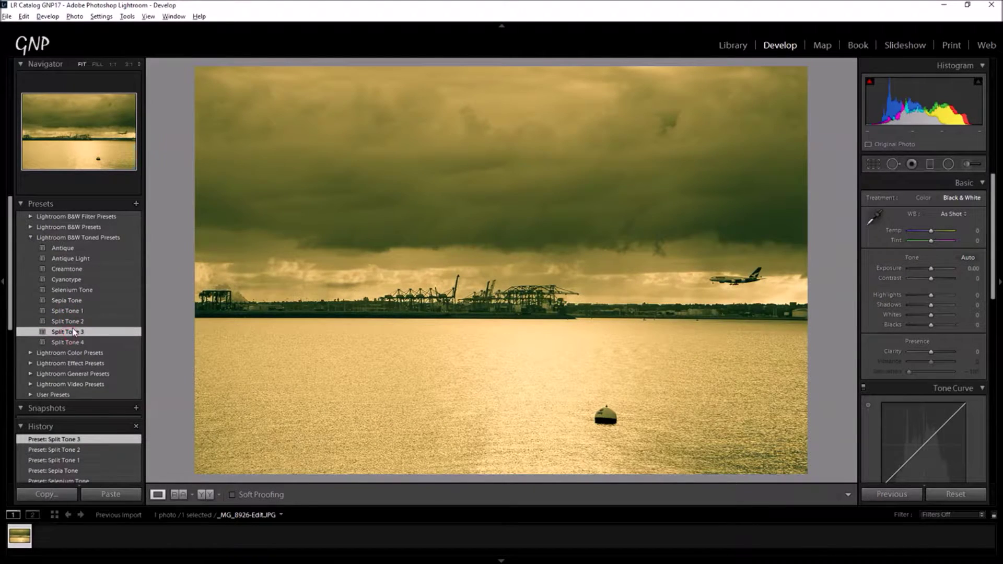
left_click(86, 323)
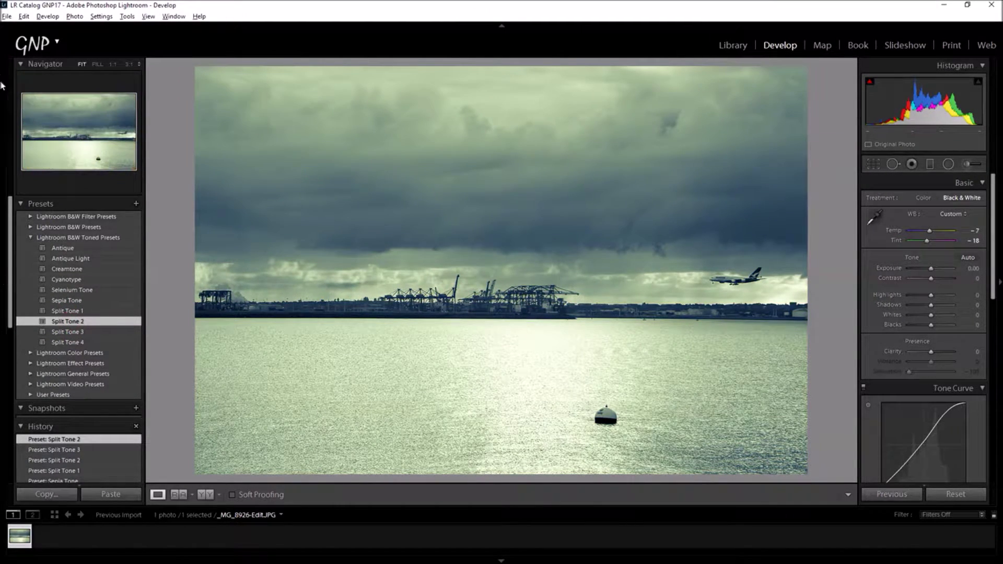
left_click(75, 342)
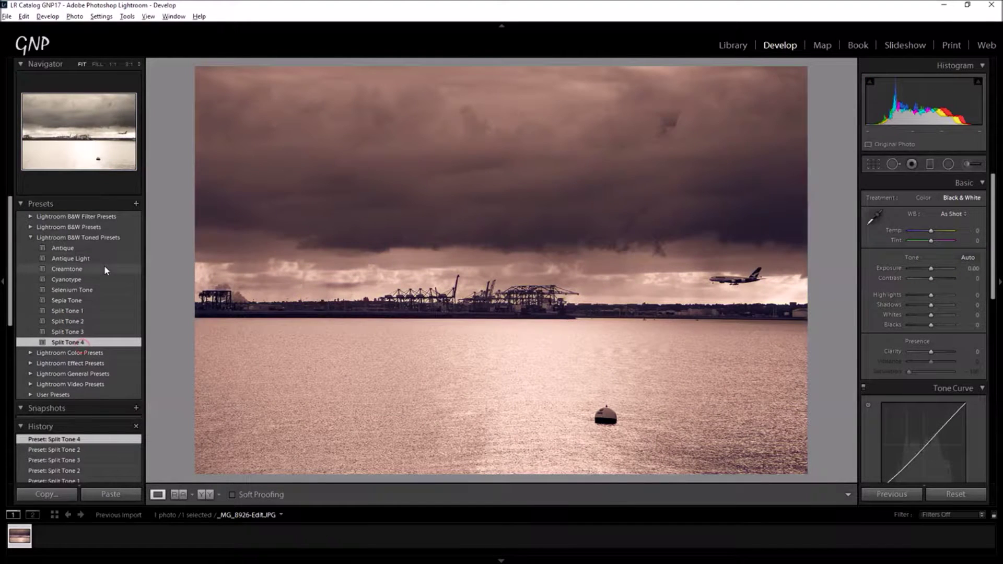
left_click(31, 237)
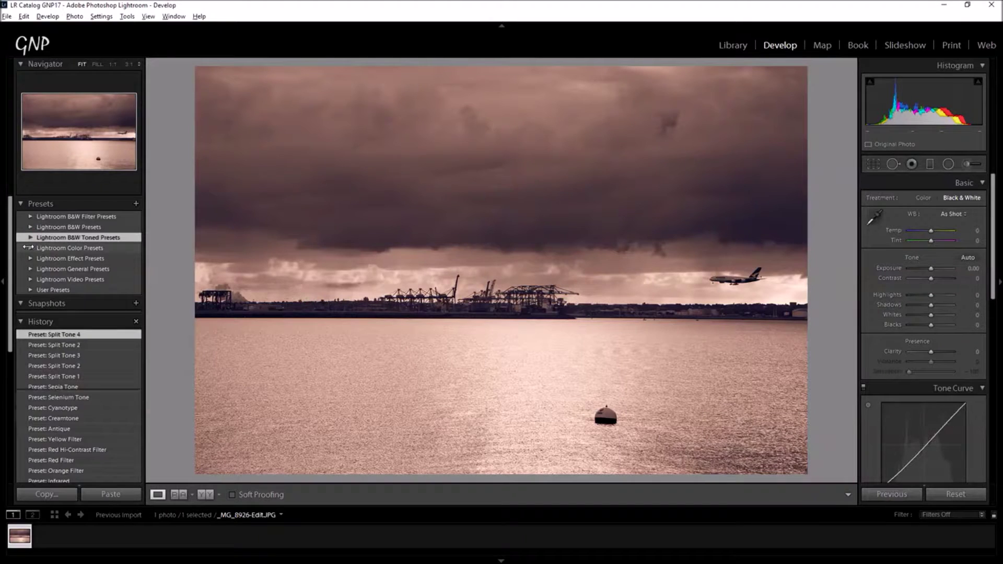
From the Color presets, try Aged Photo, Bleach Bypass, Cold Tone and Cross Process 1, 2 and 3 on the photo.
left_click(29, 247)
left_click(66, 258)
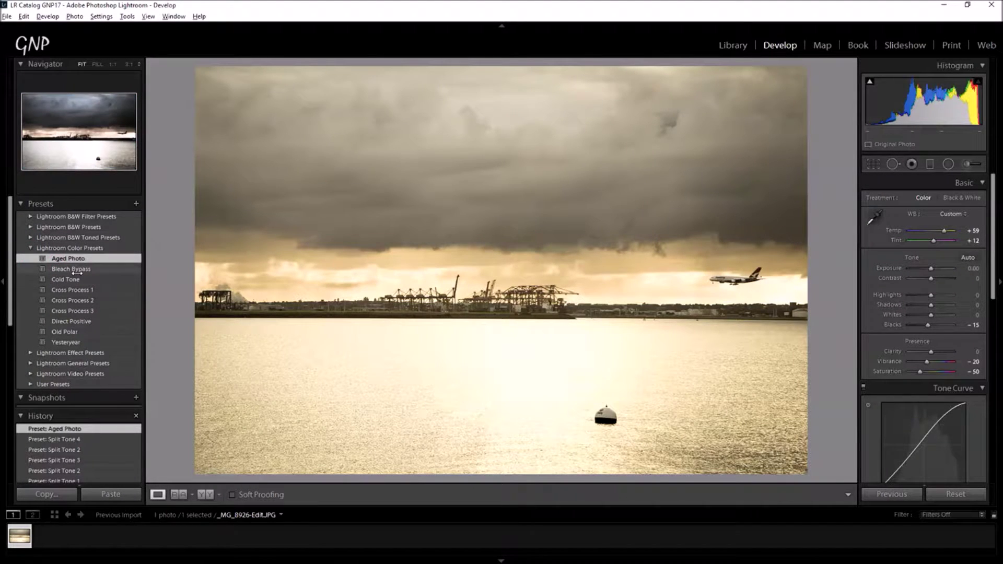
left_click(76, 269)
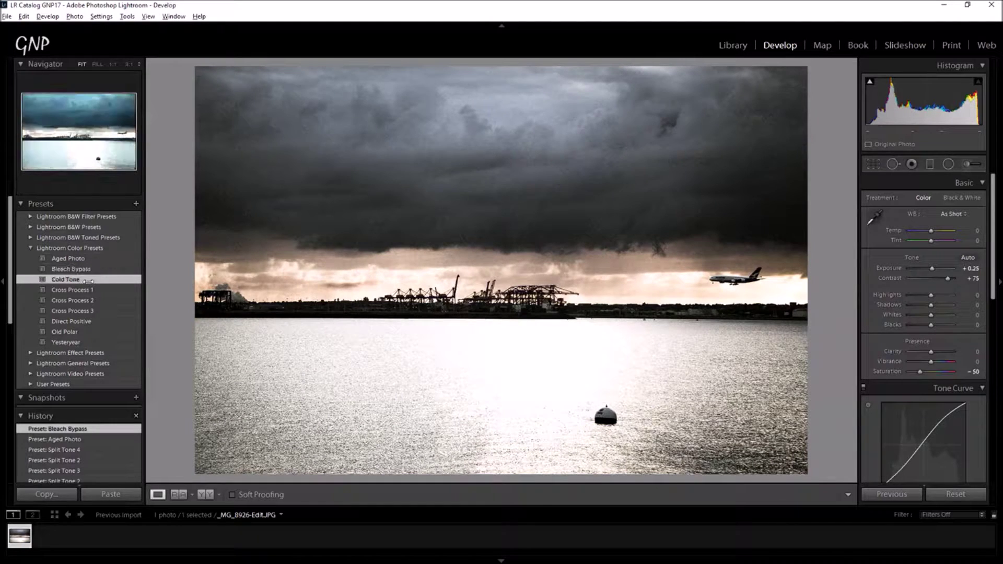
left_click(121, 278)
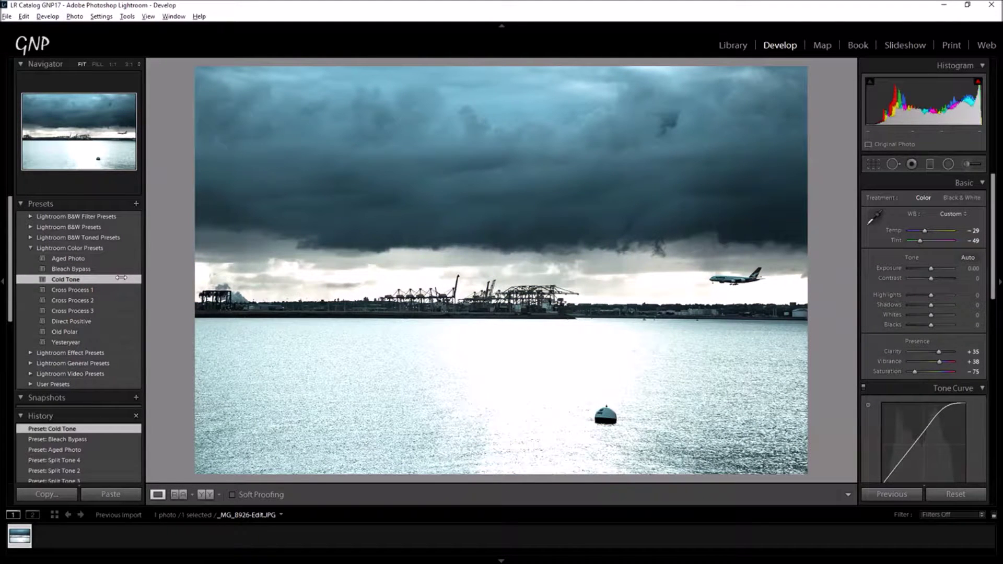
left_click(89, 287)
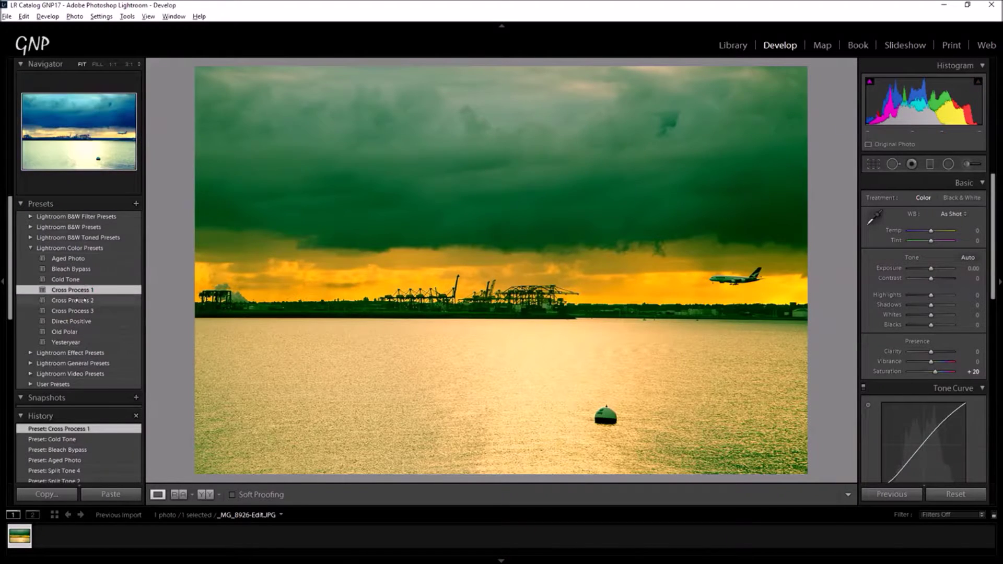
left_click(81, 300)
left_click(97, 310)
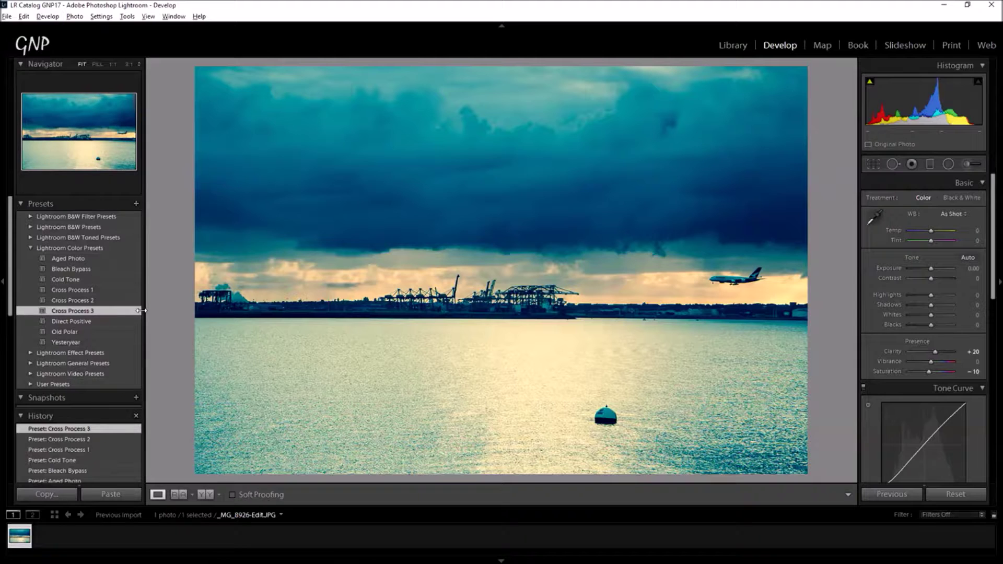
Try the Direct Positive, Old Polar and Yesteryear color presets, comparing the last two once more.
left_click(115, 322)
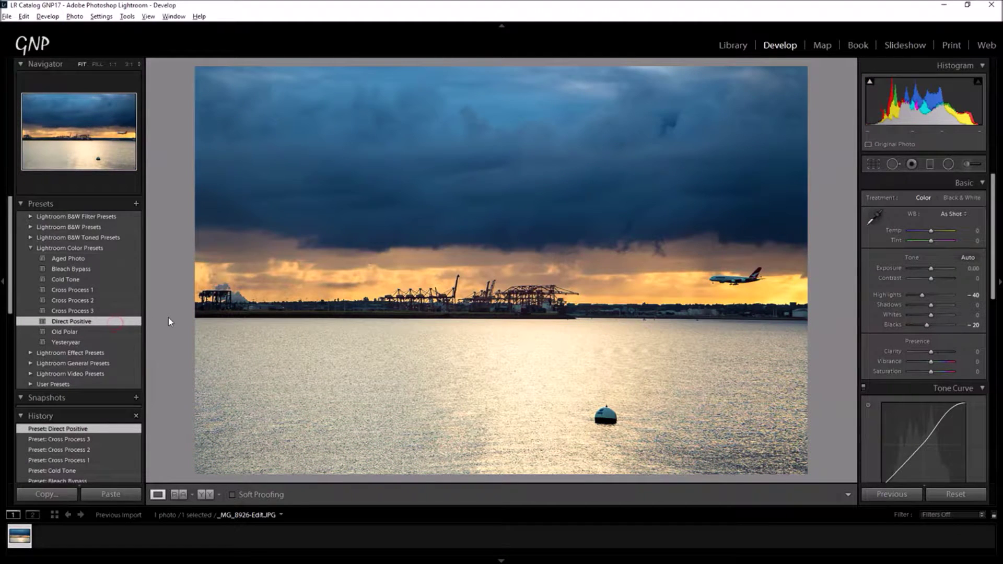
left_click(96, 331)
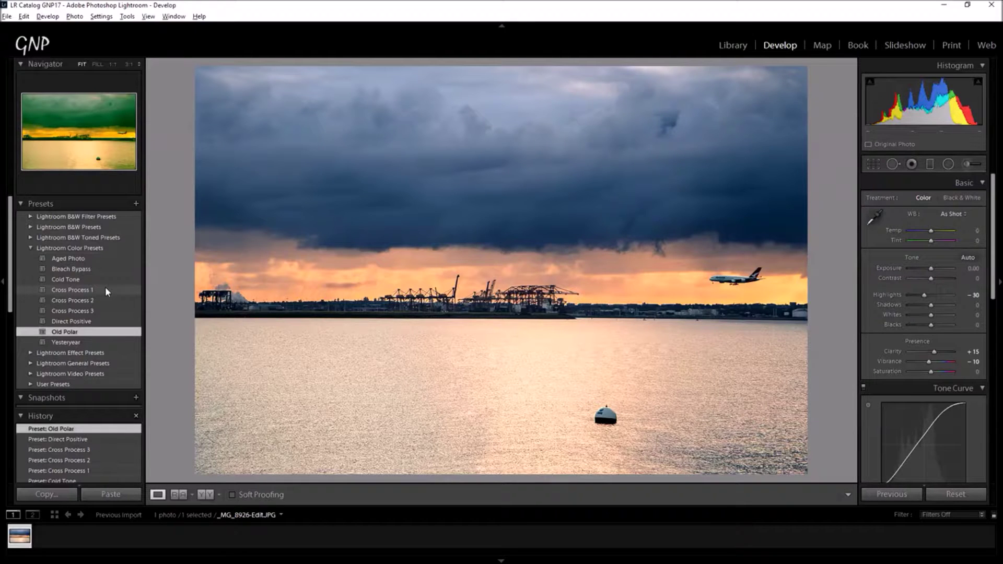
left_click(82, 343)
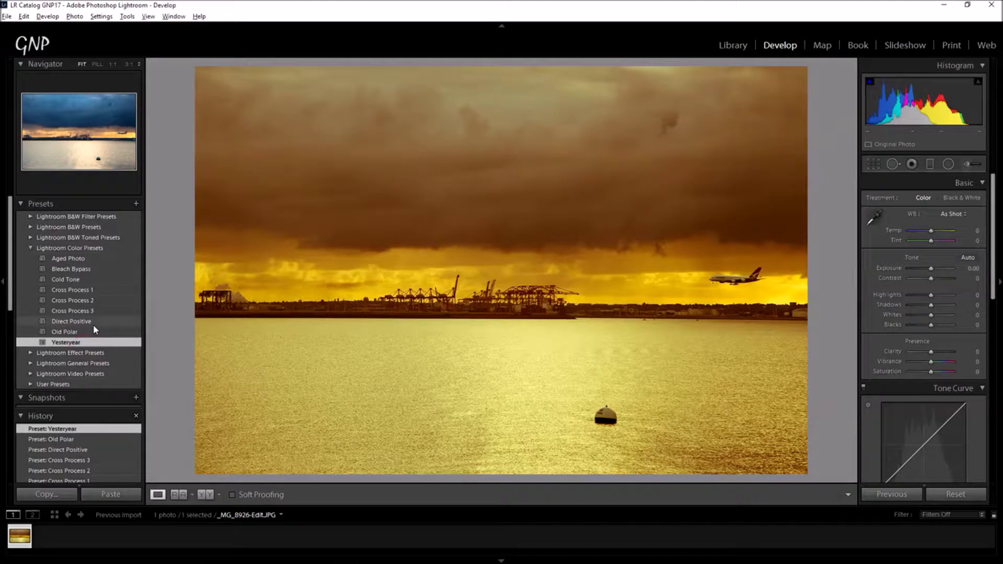
left_click(93, 331)
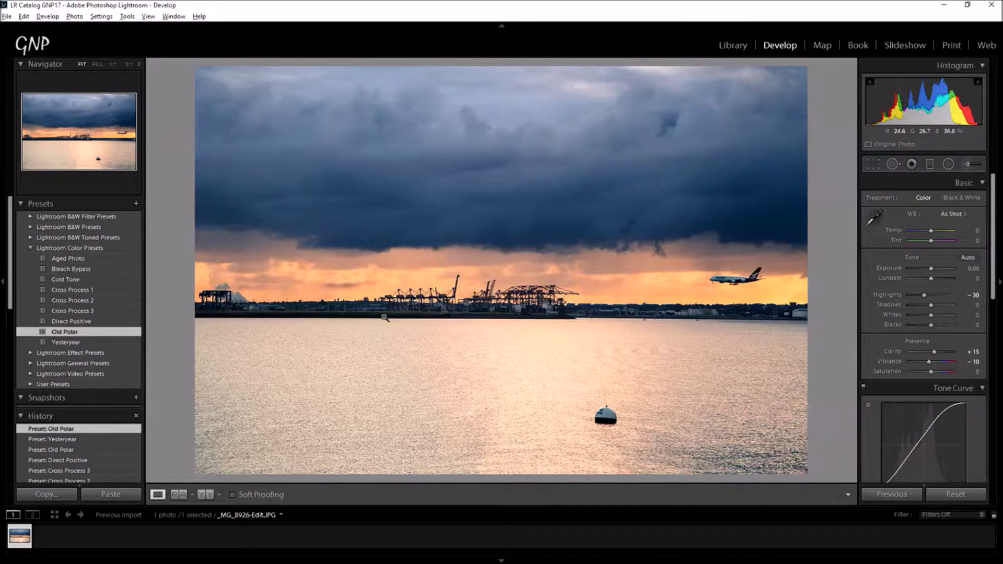
left_click(38, 342)
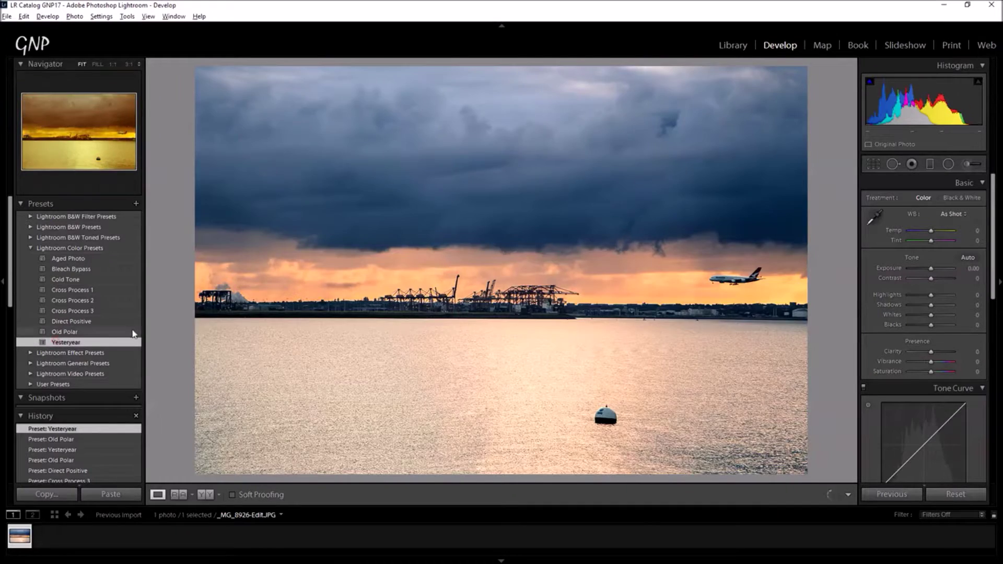
Reapply the Bleach Bypass preset followed by Aged Photo, and collapse the Color presets group.
left_click(72, 269)
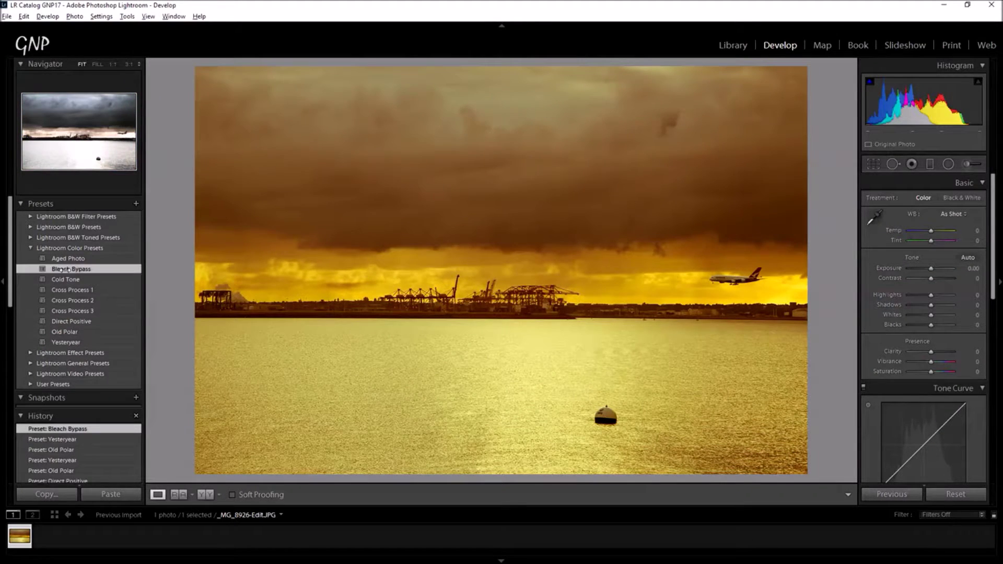
left_click(68, 258)
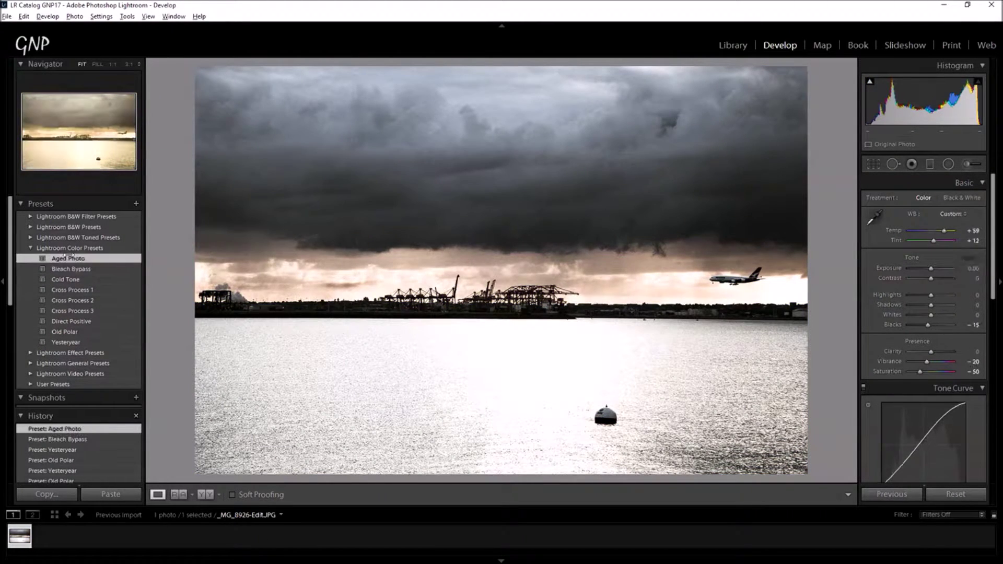
left_click(29, 248)
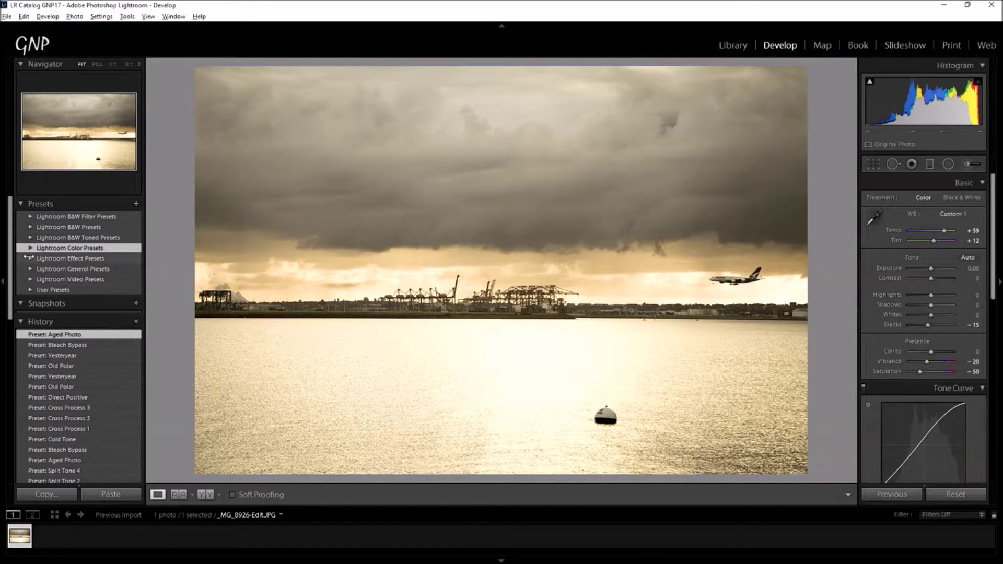
From the Effect presets, add Rounded Corners Black, try Grain - Medium, Light and Heavy, and collapse the group.
left_click(30, 259)
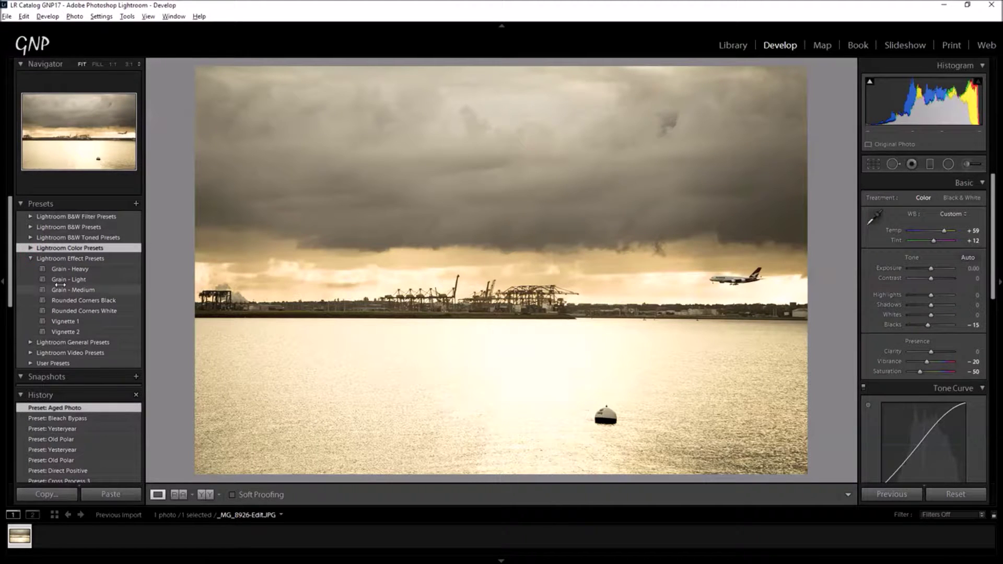
left_click(73, 300)
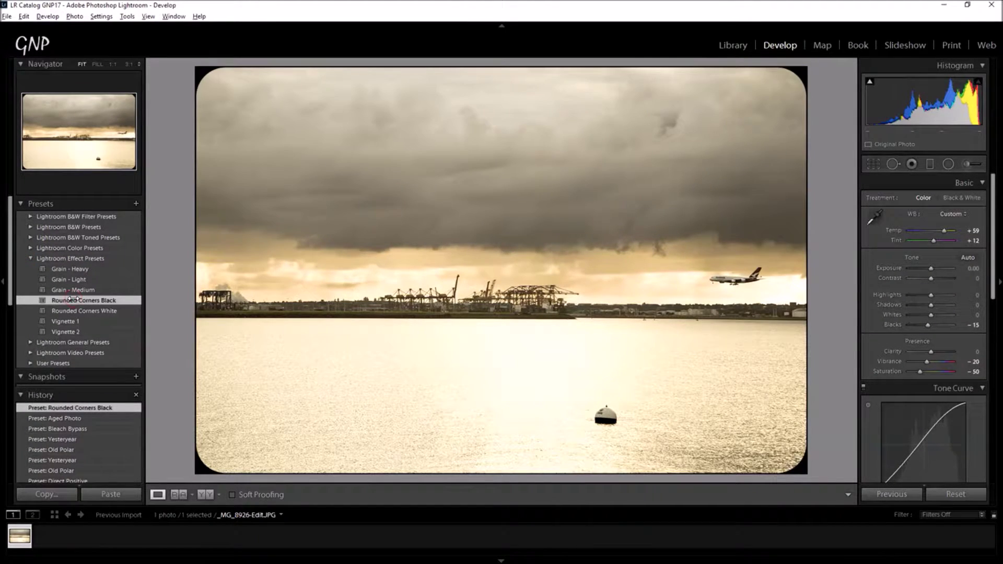
left_click(101, 289)
left_click(99, 277)
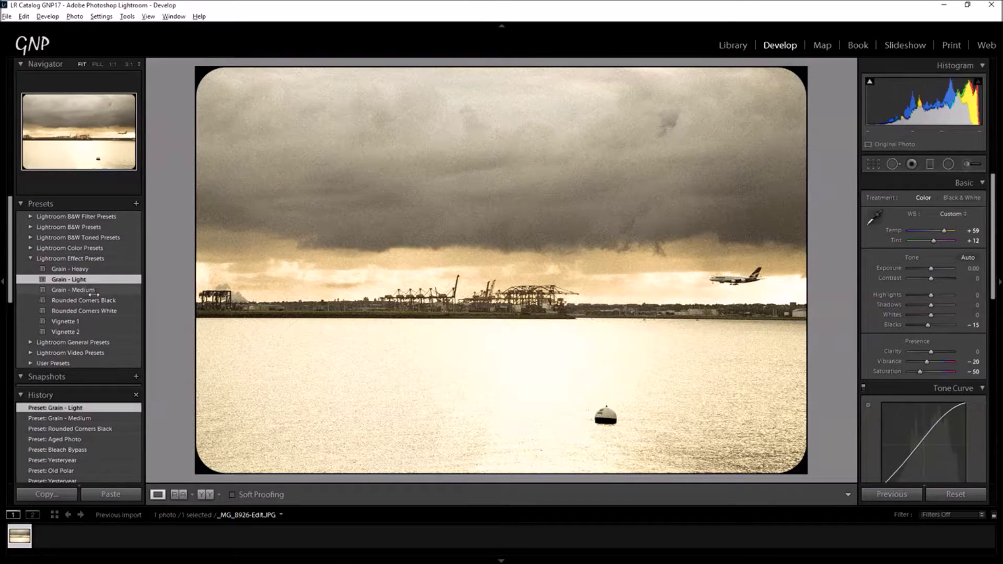
left_click(83, 269)
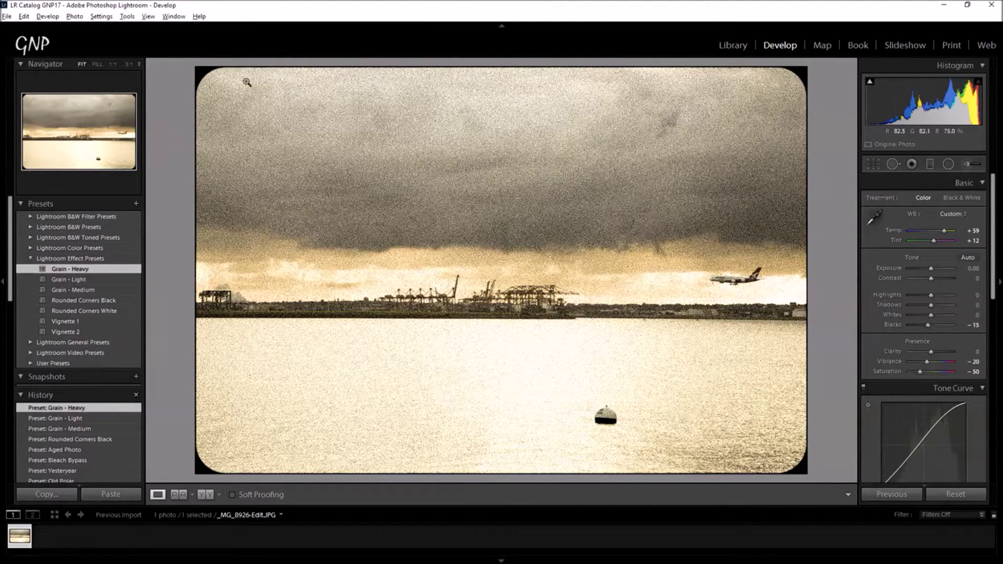
left_click(32, 259)
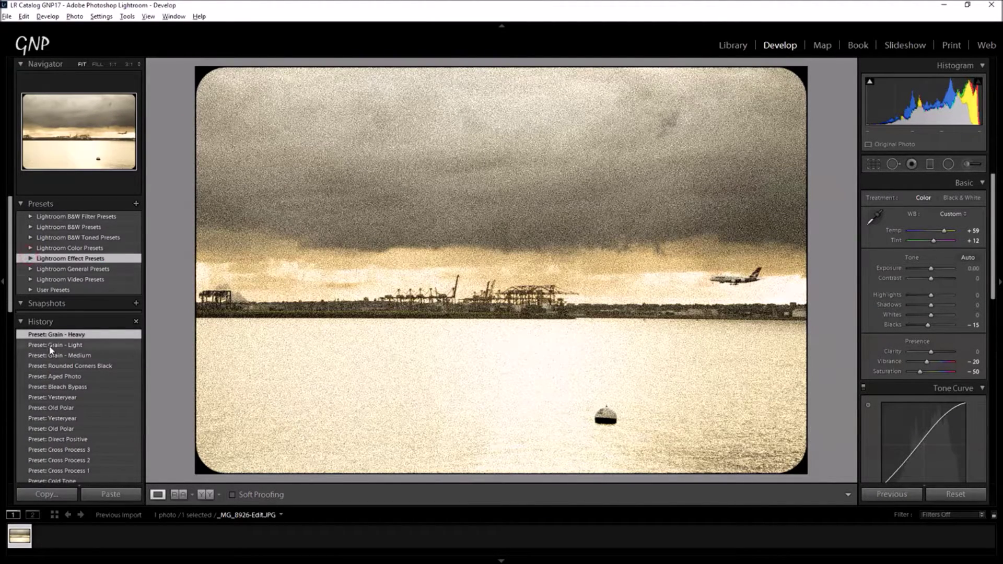
Review the history of applied presets and reset all of the photo's develop settings.
scroll(100, 428, "down", 4)
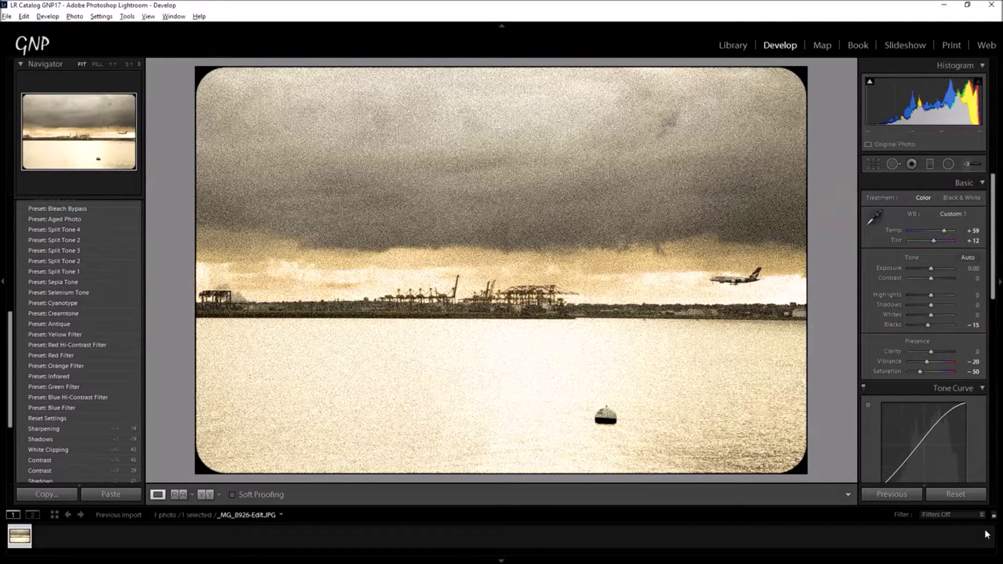
left_click(955, 493)
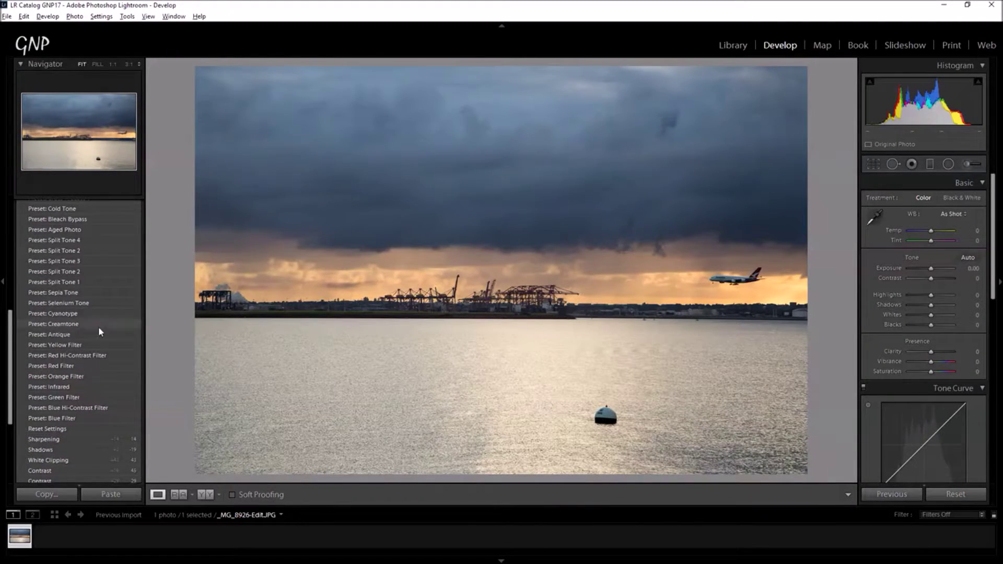
scroll(98, 326, "up", 5)
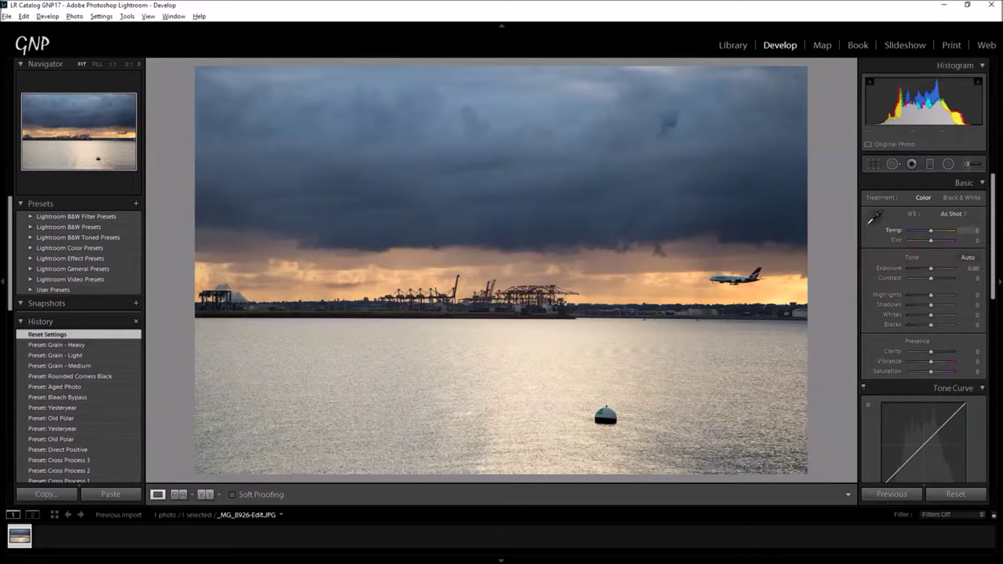
In the Basic adjustments, set the photo's Tint to -52, Contrast to +69 and Highlights to +7.
left_click_drag(925, 239, 918, 240)
left_click_drag(932, 281, 943, 278)
left_click_drag(918, 240, 919, 241)
left_click_drag(948, 277, 952, 278)
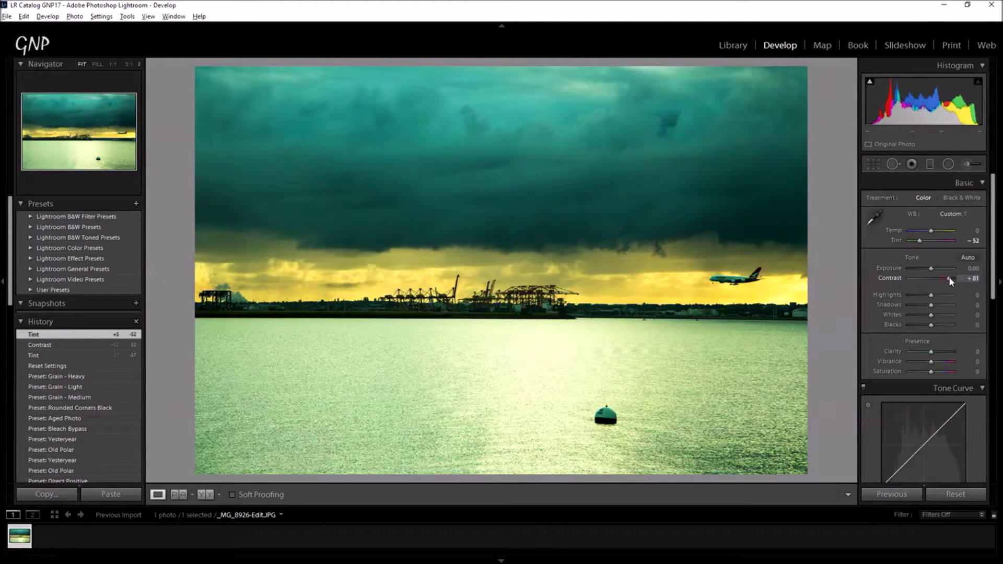
mouse_move(931, 297)
left_mouse_down()
mouse_move(951, 299)
mouse_move(933, 298)
left_mouse_up()
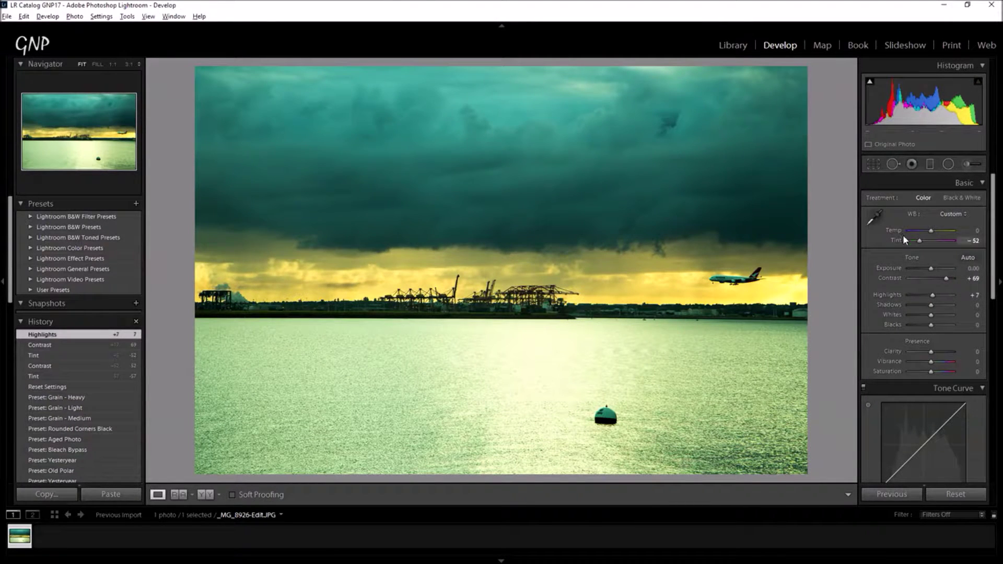
In the Basic adjustments, set the photo's Clarity to +7, Vibrance to +21 and Tint to -50.
left_click_drag(931, 353, 933, 353)
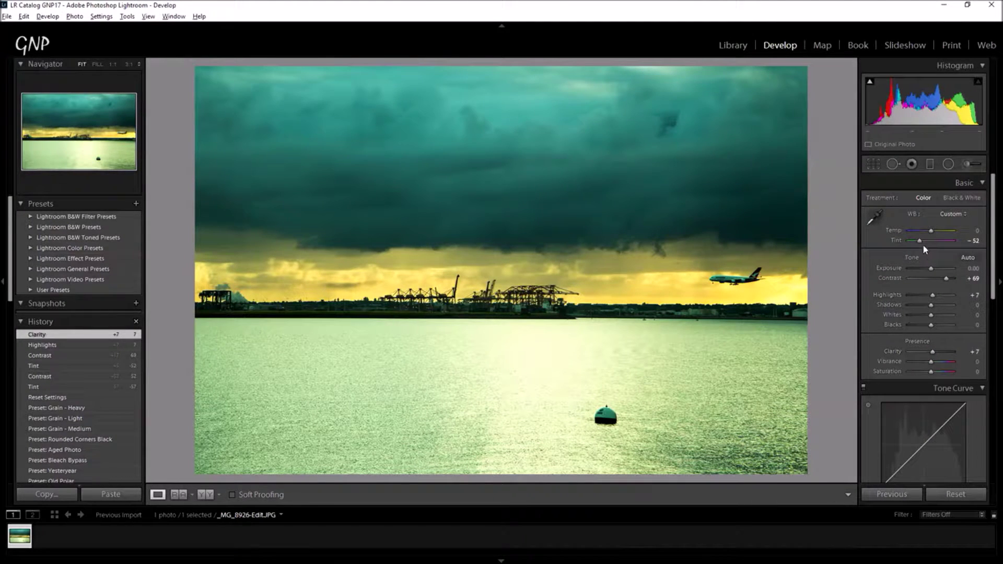
left_click_drag(919, 244, 922, 241)
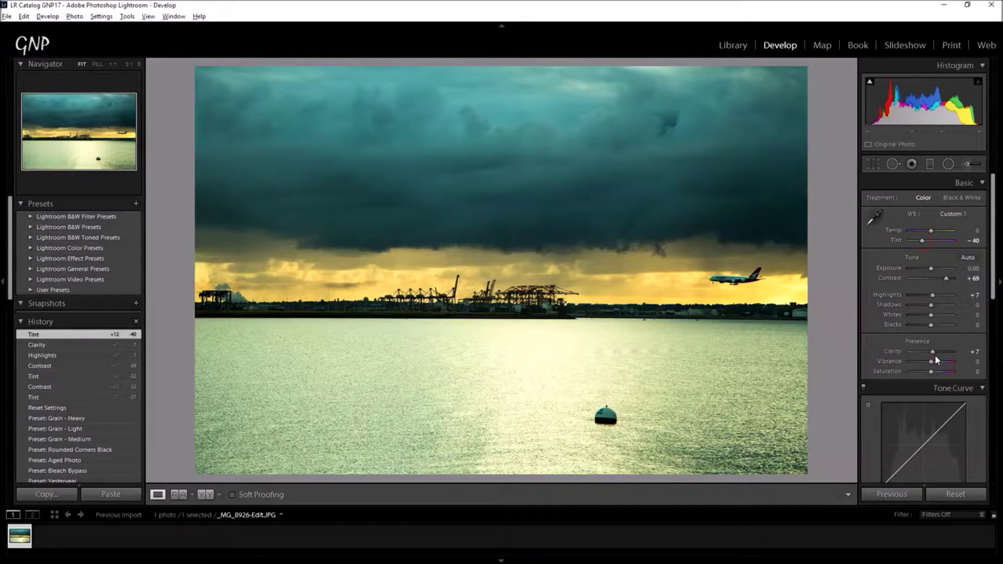
mouse_move(933, 357)
left_mouse_down()
mouse_move(963, 362)
mouse_move(931, 367)
left_mouse_up()
left_click_drag(998, 227, 993, 312)
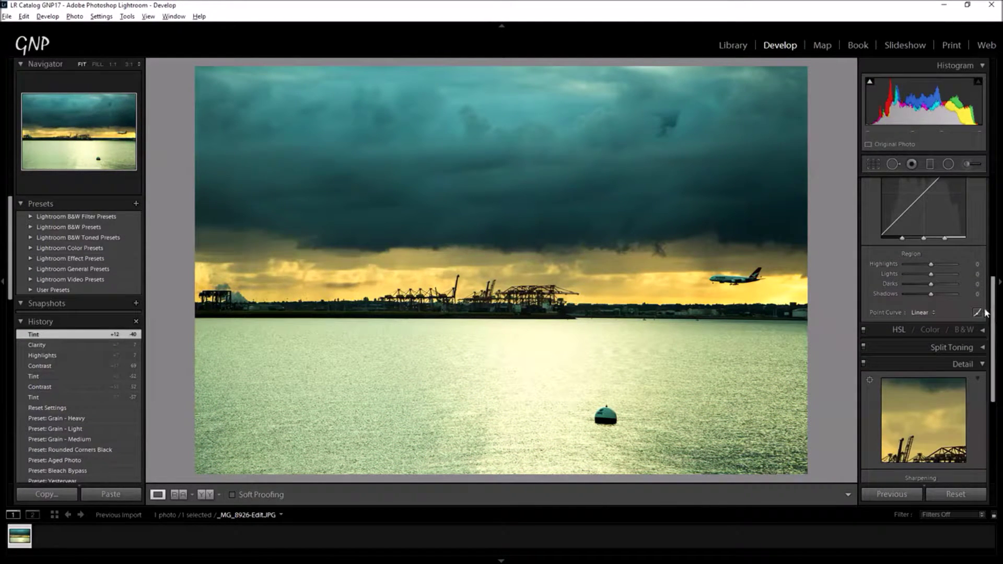
left_click_drag(994, 353, 995, 267)
left_click_drag(931, 330, 935, 330)
left_click(917, 211)
Save the current settings as a new develop preset in User Presets under the default name, and collapse that group.
left_click(47, 16)
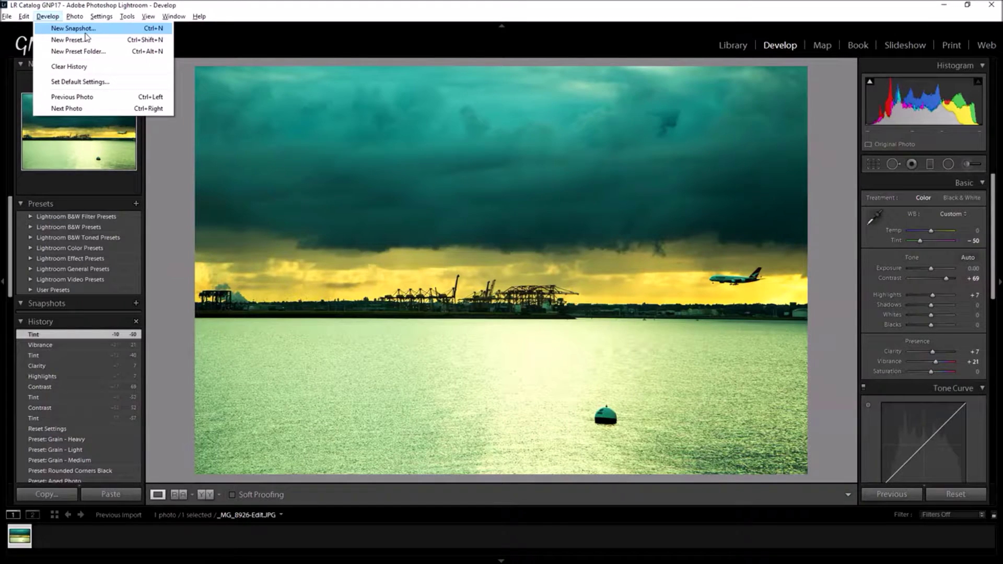
left_click(78, 40)
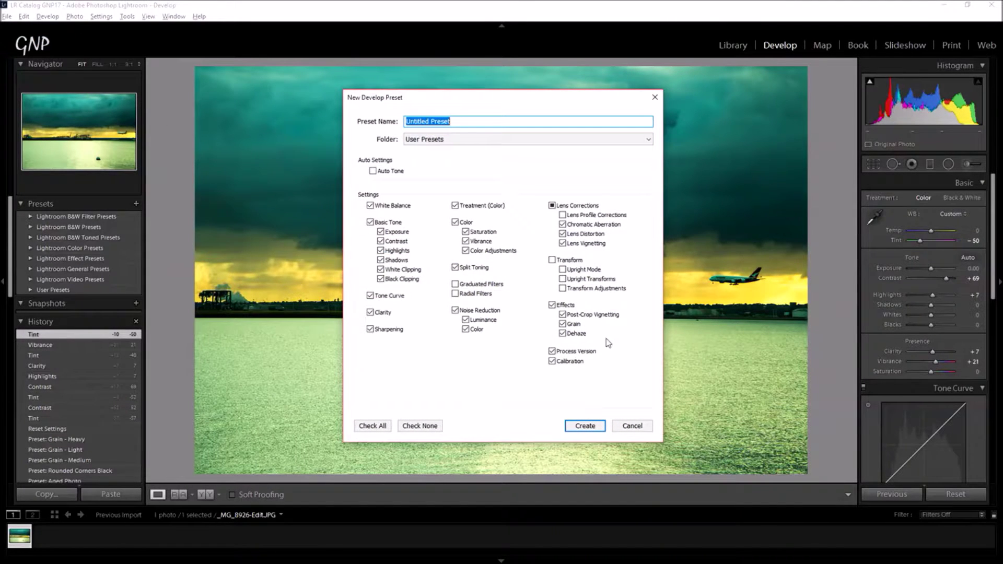
left_click(585, 425)
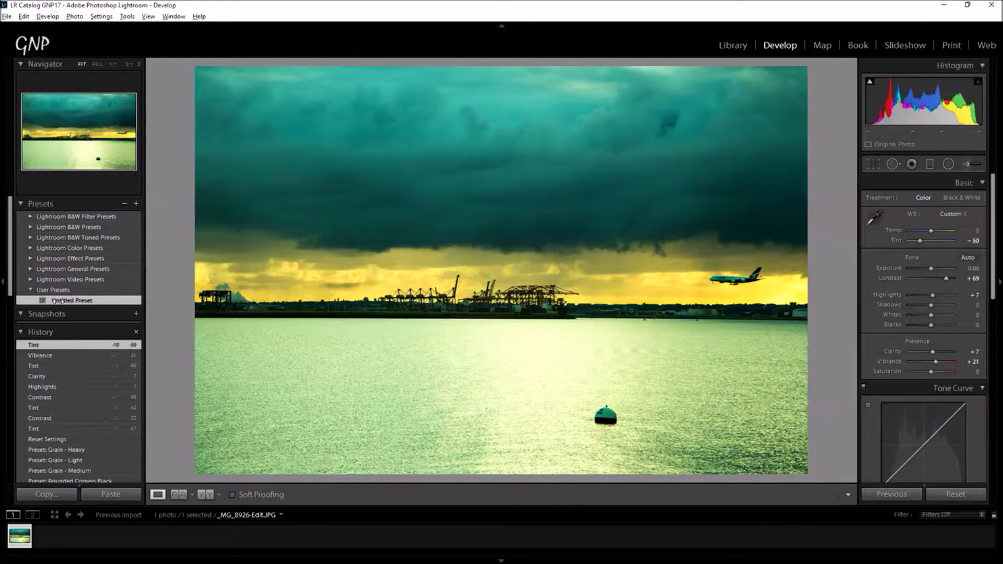
left_click(31, 289)
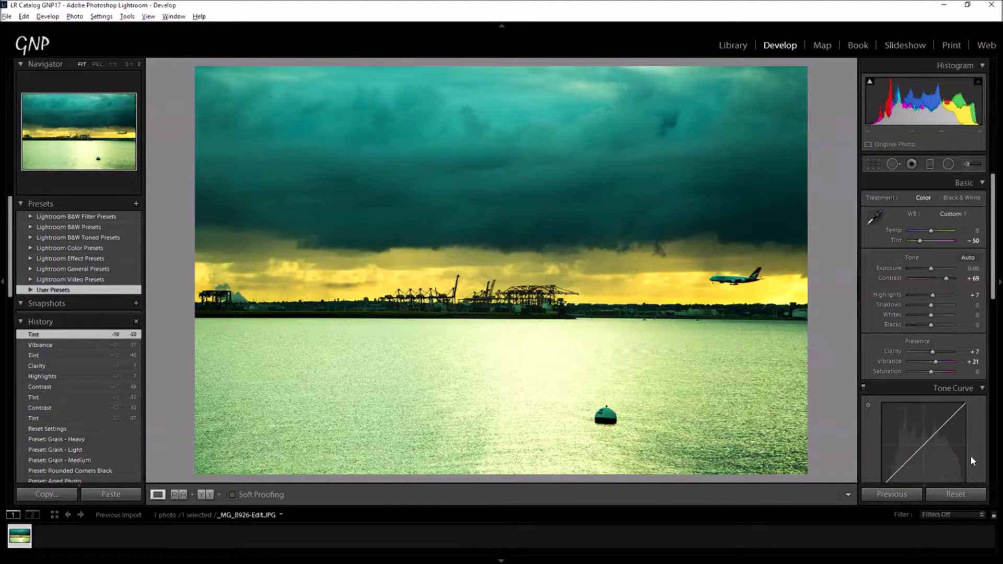
Reset the photo's develop settings, apply Untitled Preset from User Presets, and inspect the buoy up close.
left_click(955, 493)
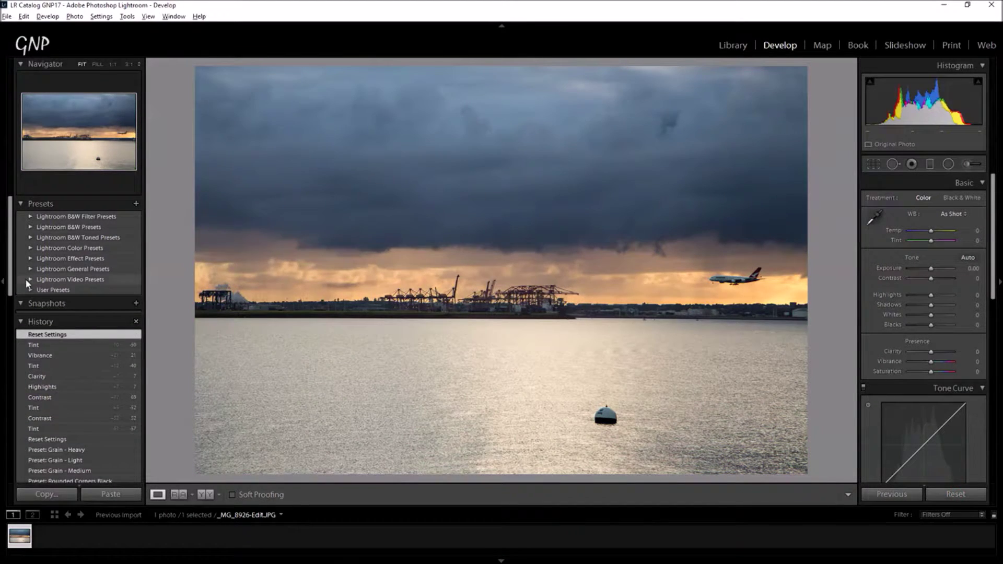
left_click(30, 289)
left_click(65, 300)
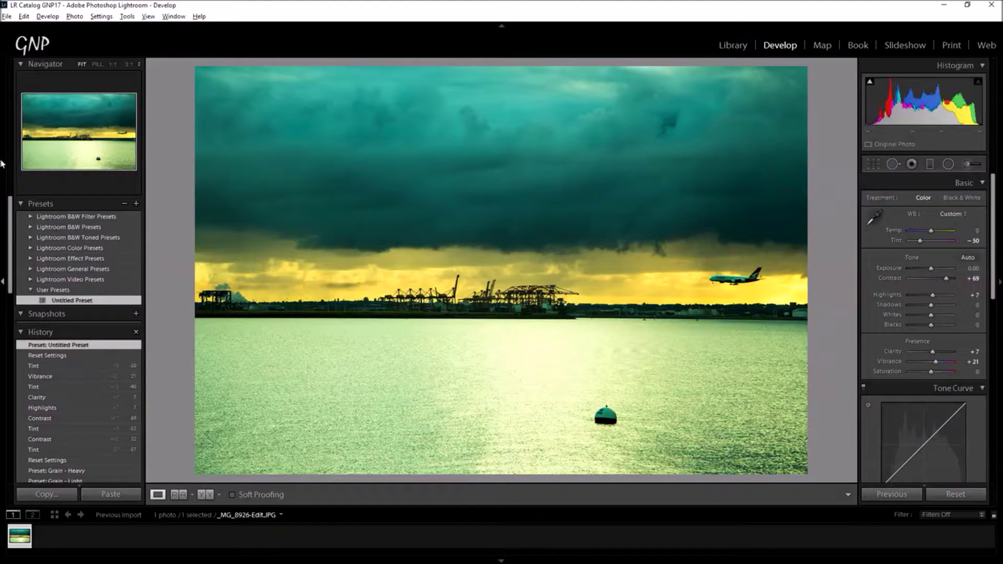
left_click(30, 291)
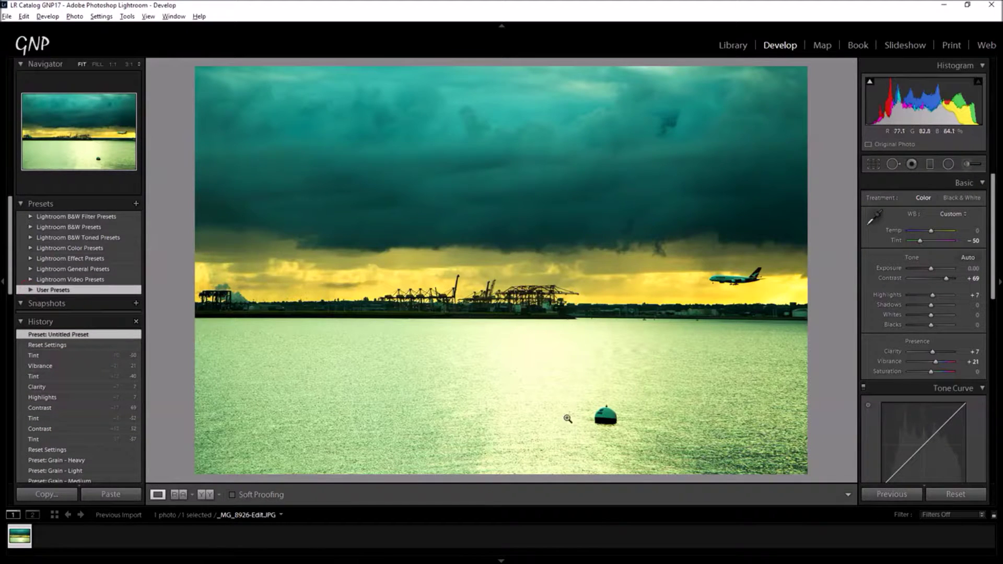
left_click(591, 417)
left_click(642, 410)
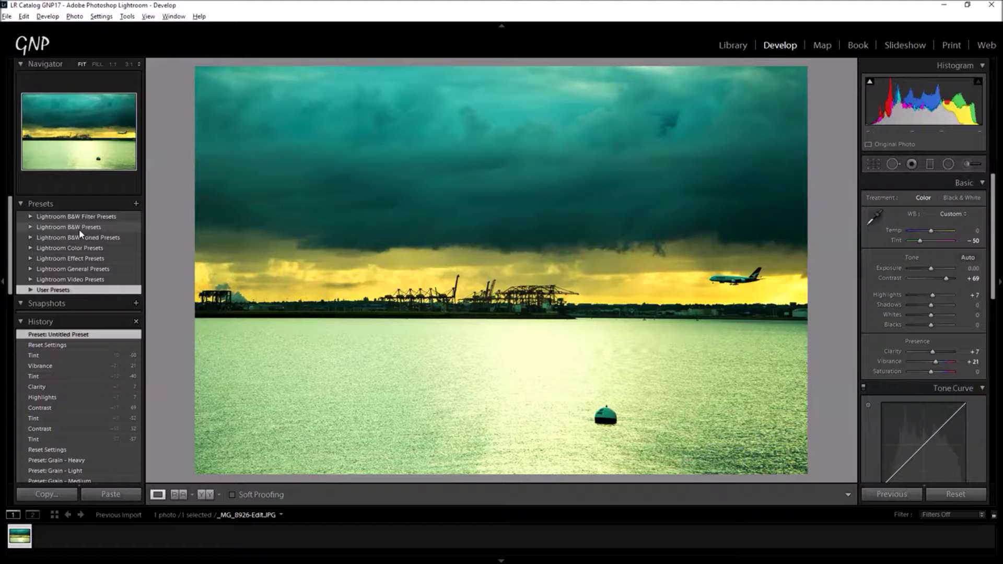
Try the Aged Photo, Bleach Bypass and Cold Tone color presets on the photo, and collapse the group.
left_click(30, 249)
left_click(59, 259)
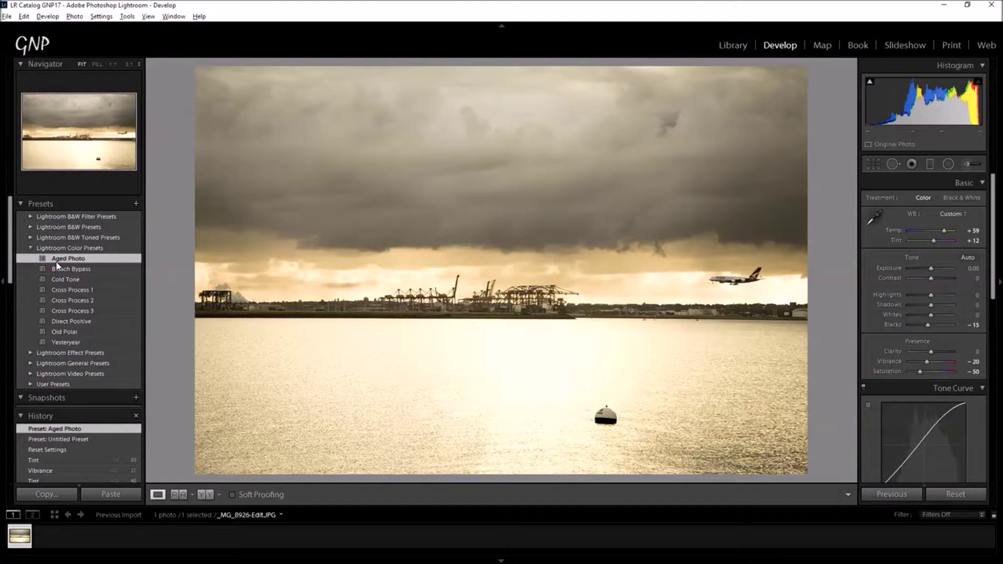
left_click(58, 268)
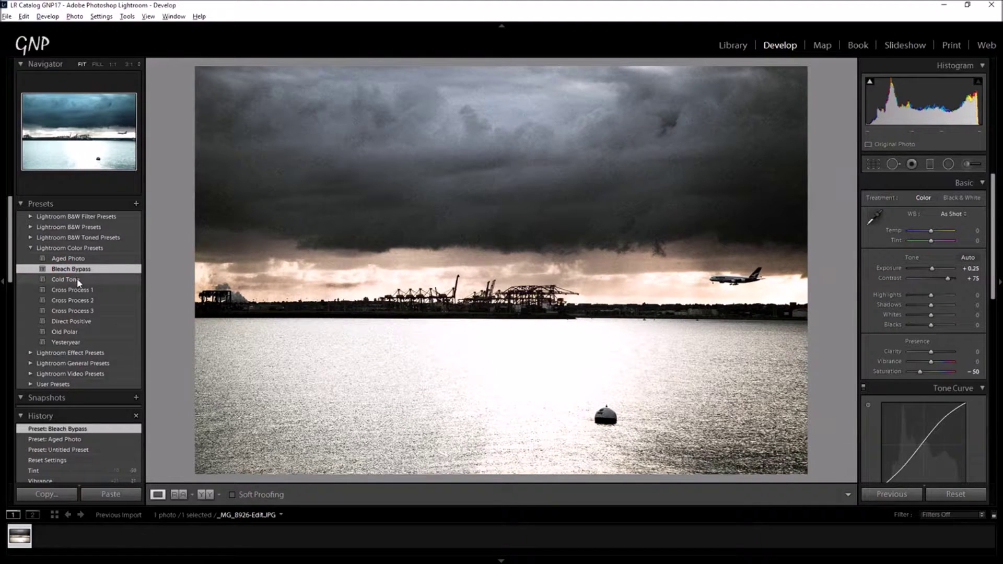
left_click(77, 278)
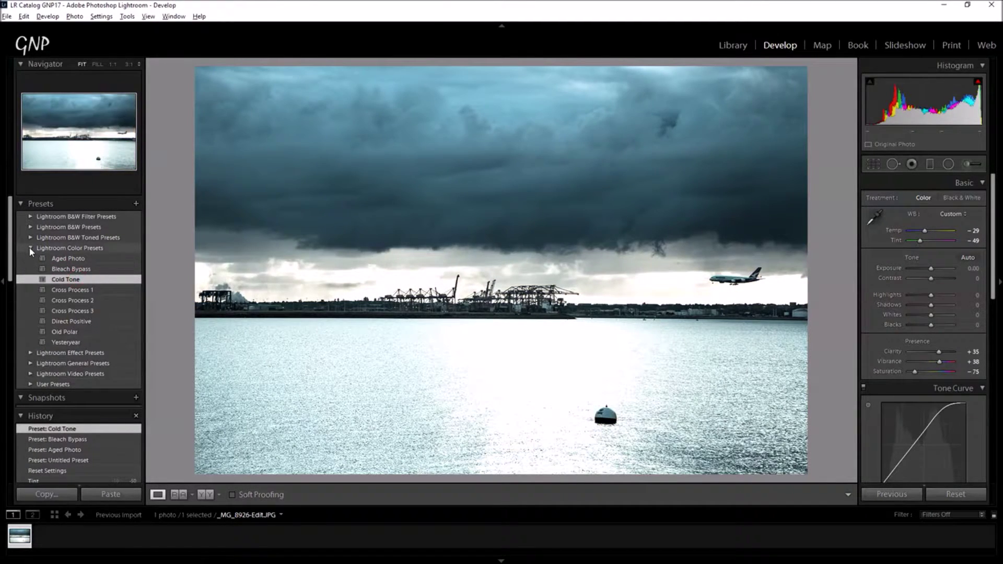
left_click(30, 248)
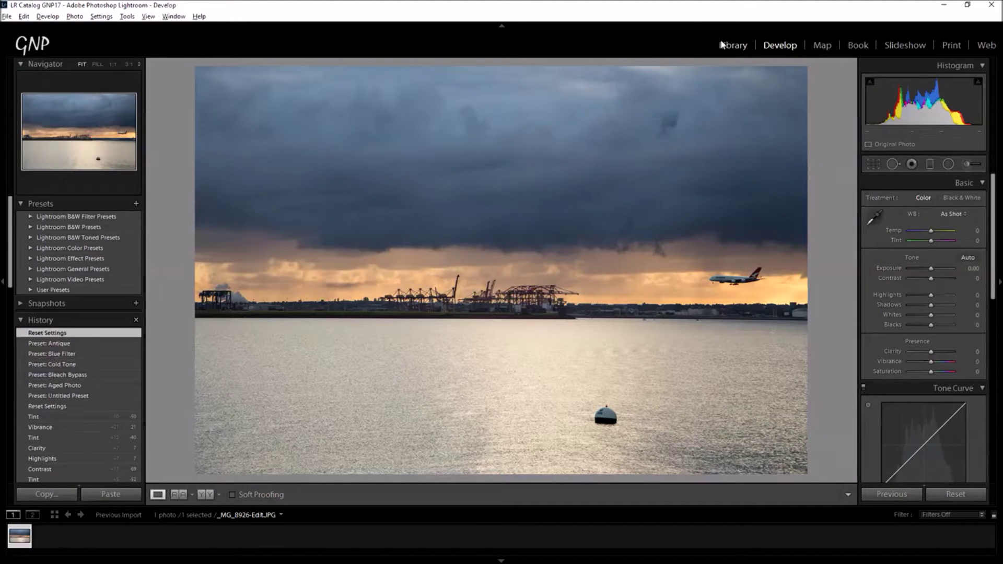
Import the black-and-white portrait from the Social Media Content folder into the Library.
left_click(738, 45)
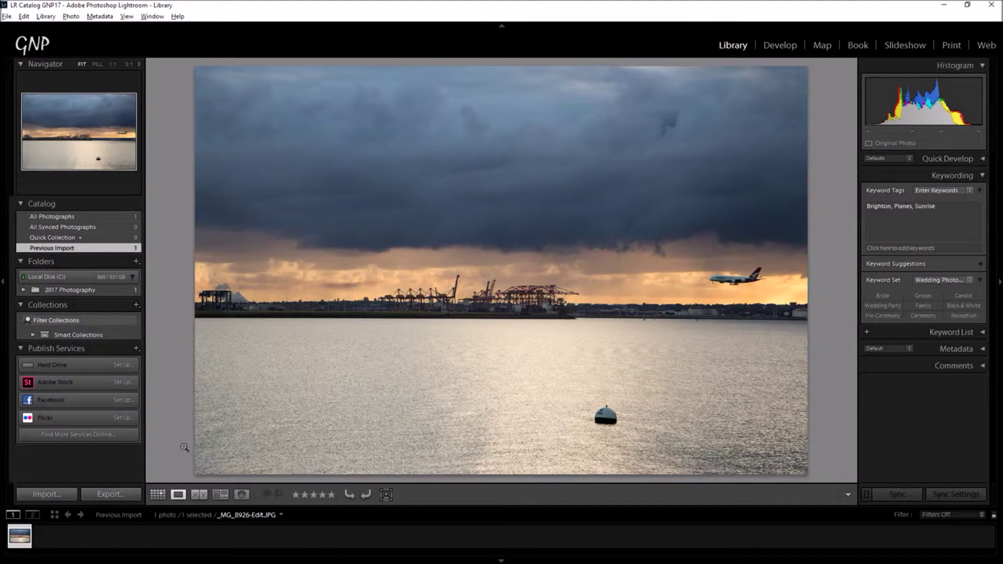
left_click(54, 496)
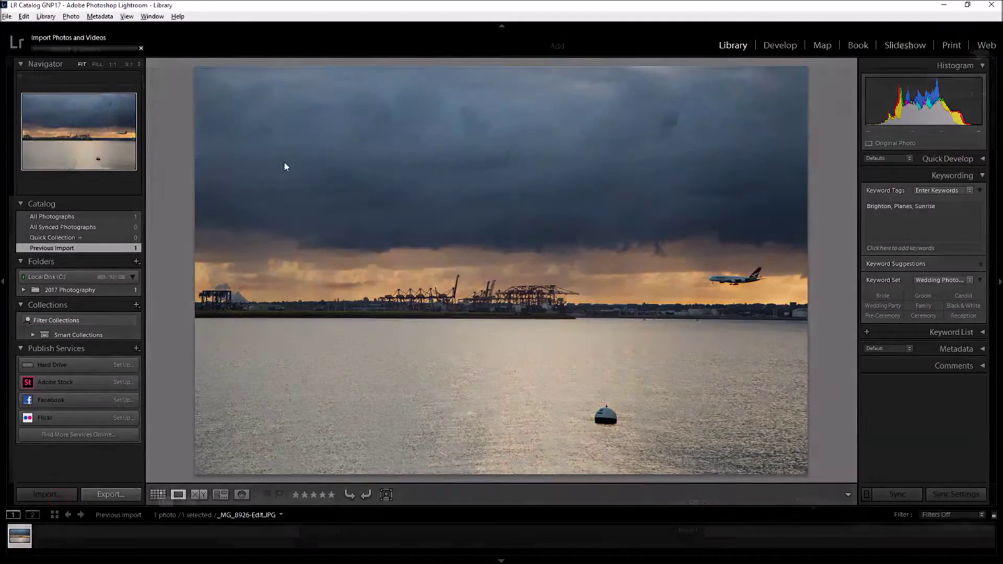
key("Escape")
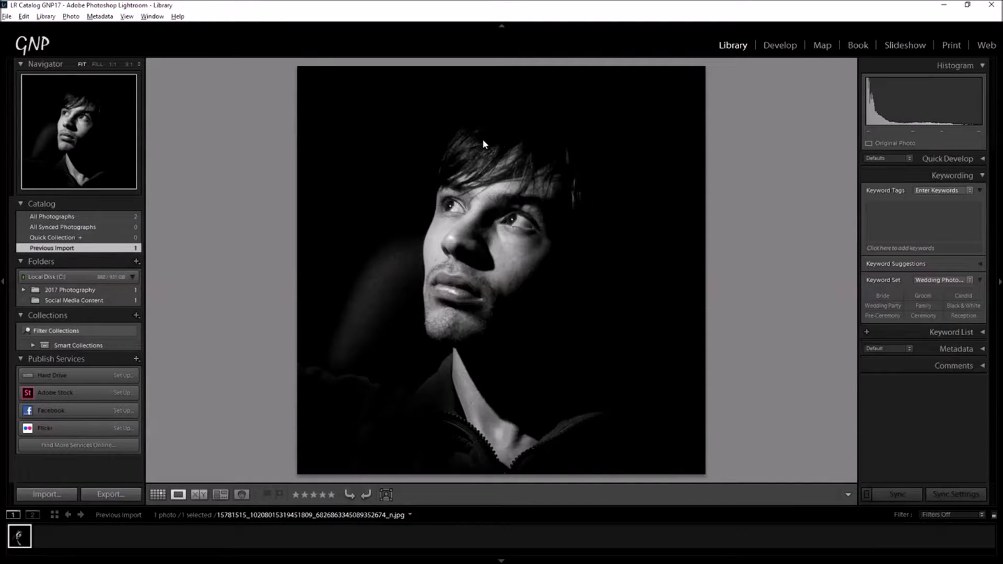
Open the portrait in Develop and set Clarity to -100, Temp to +40, Contrast to +21 and Shadows to +100.
left_click(777, 50)
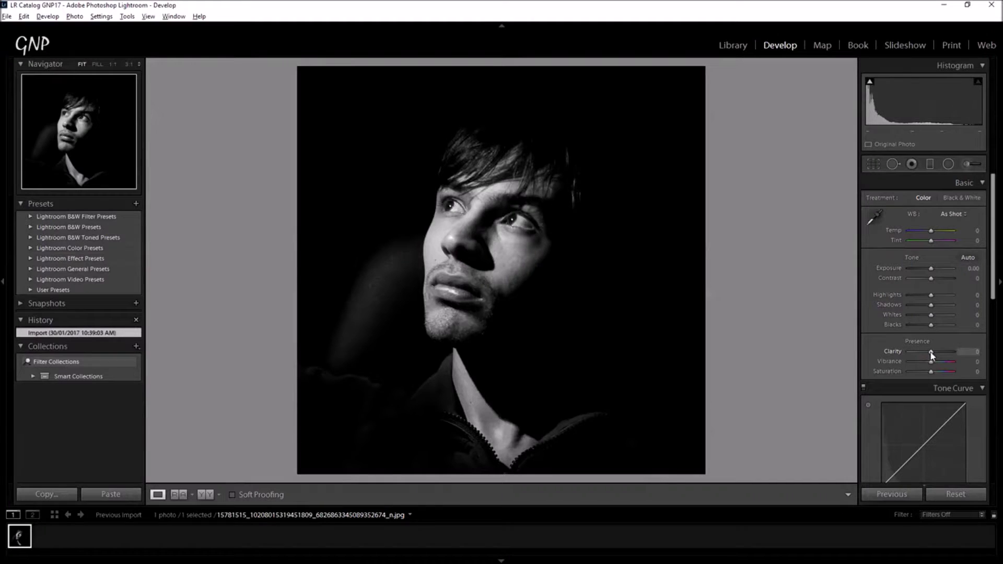
left_click_drag(931, 353, 898, 361)
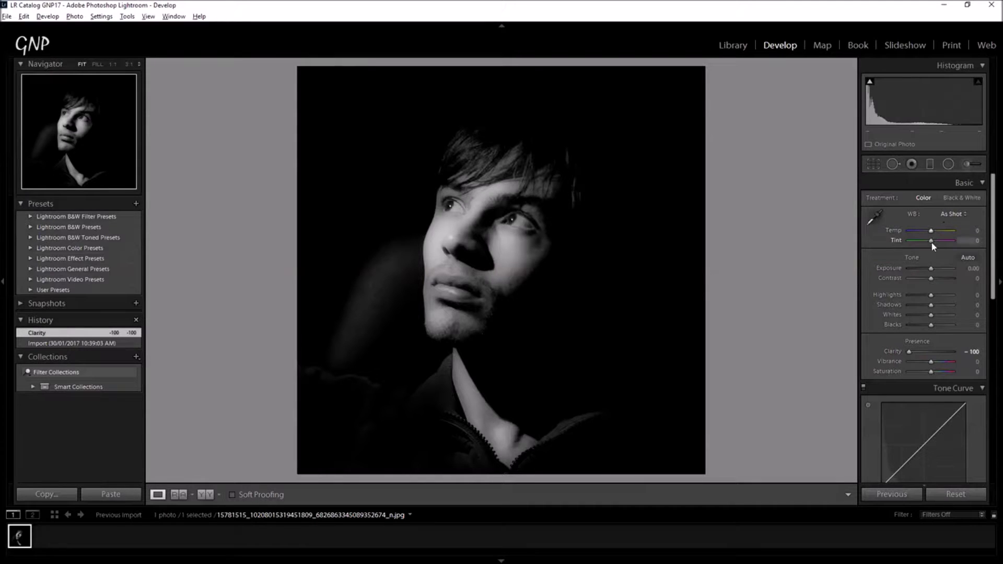
mouse_move(931, 230)
left_mouse_down()
mouse_move(953, 233)
mouse_move(909, 232)
mouse_move(938, 236)
left_mouse_up()
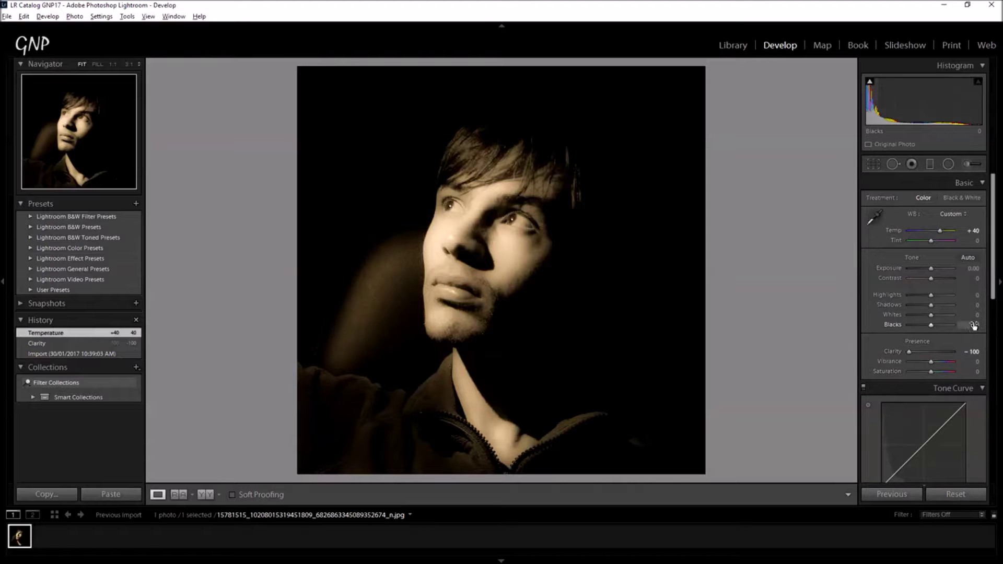
left_click_drag(932, 279, 980, 299)
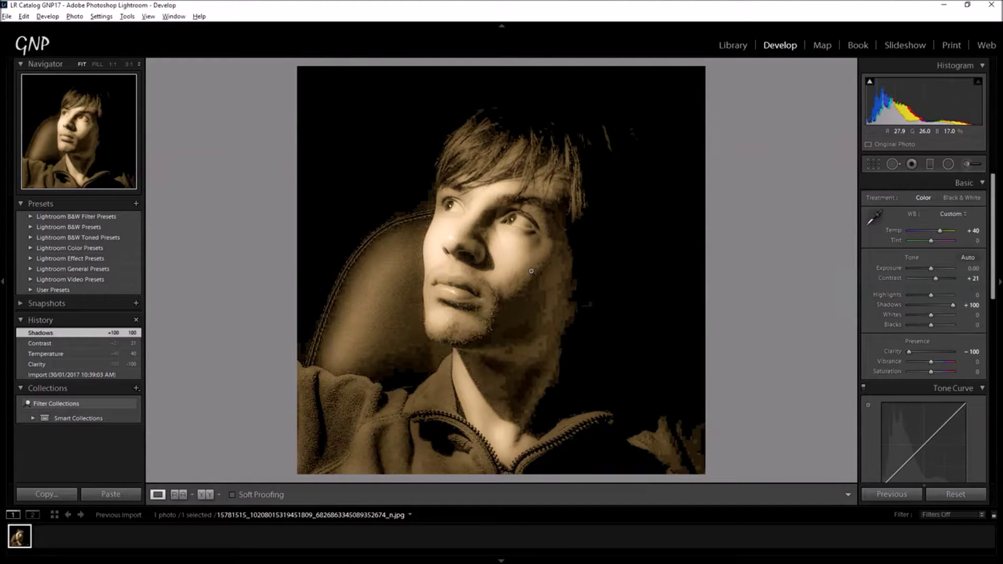
Inspect the portrait's face up close and set Shadows to -50, Whites to +50 and Vibrance to +2.
left_click(591, 267)
left_click(556, 248)
mouse_move(951, 309)
left_mouse_down()
mouse_move(913, 318)
mouse_move(946, 312)
mouse_move(882, 309)
mouse_move(908, 316)
mouse_move(930, 303)
mouse_move(920, 305)
mouse_move(960, 316)
mouse_move(943, 320)
left_mouse_up()
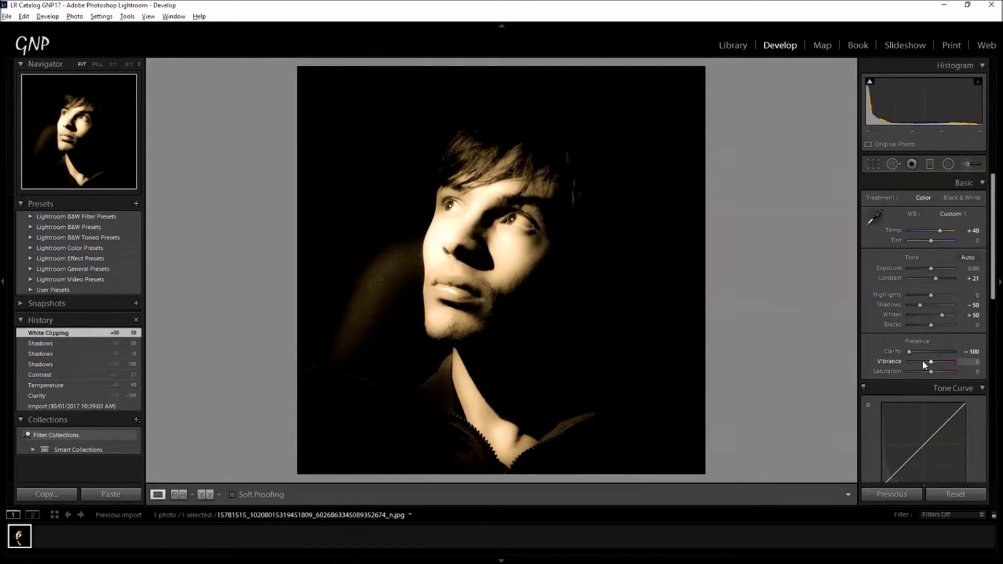
mouse_move(929, 358)
left_mouse_down()
mouse_move(914, 358)
mouse_move(944, 350)
mouse_move(927, 355)
left_mouse_up()
Raise the Darks region of the portrait's tone curve to +5.
scroll(923, 333, "down", 6)
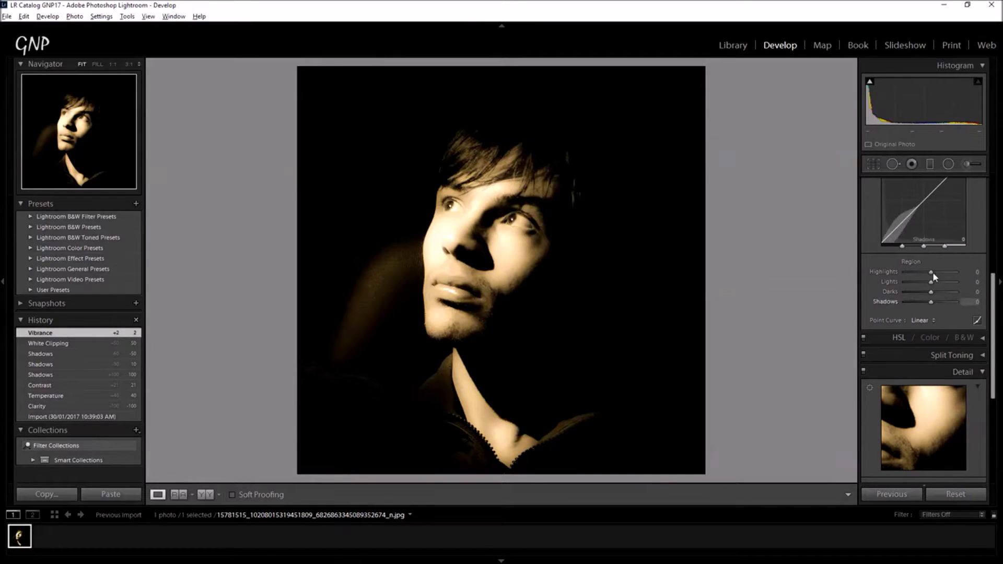
left_click_drag(921, 214, 921, 213)
scroll(959, 307, "up", 6)
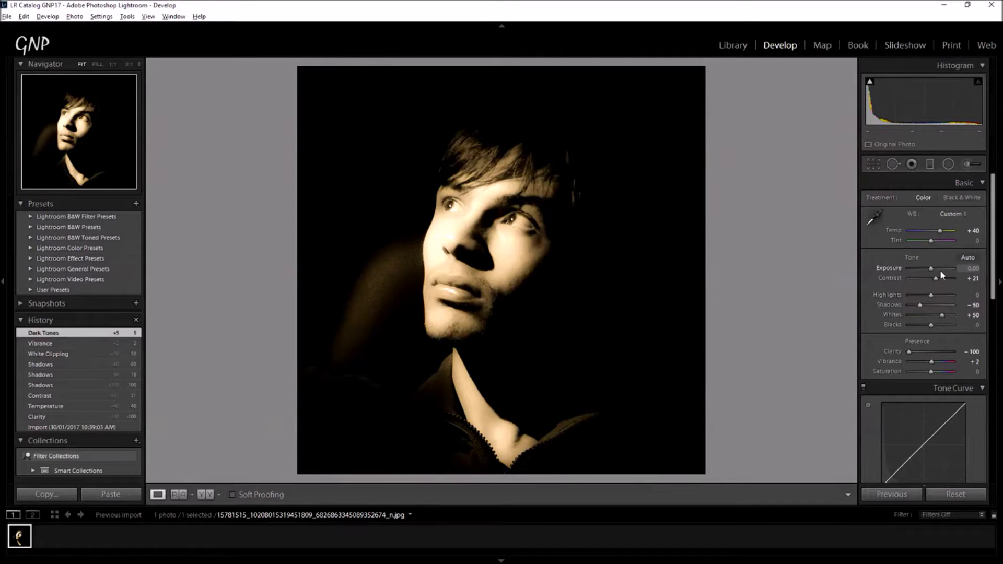
Adjust the tone curve's Highlights and Lights and the orange and aqua luminance, and set Sharpening to 11.
left_click_drag(994, 212, 992, 309)
mouse_move(930, 283)
left_mouse_down()
mouse_move(969, 282)
mouse_move(880, 276)
mouse_move(942, 271)
mouse_move(930, 277)
left_mouse_up()
left_click(982, 339)
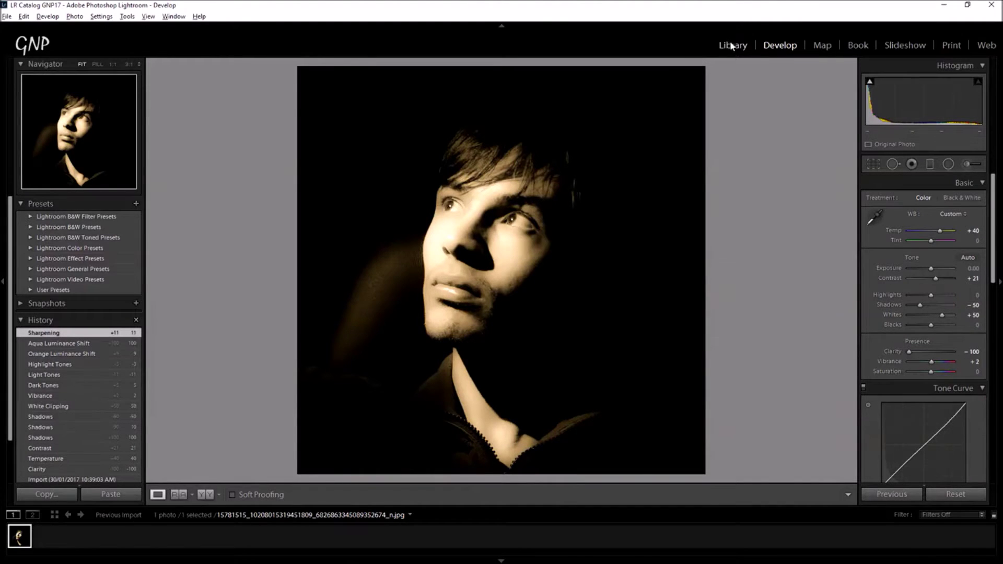
Save the portrait's settings as a new develop preset named Sepia smooth in User Presets.
left_click(136, 204)
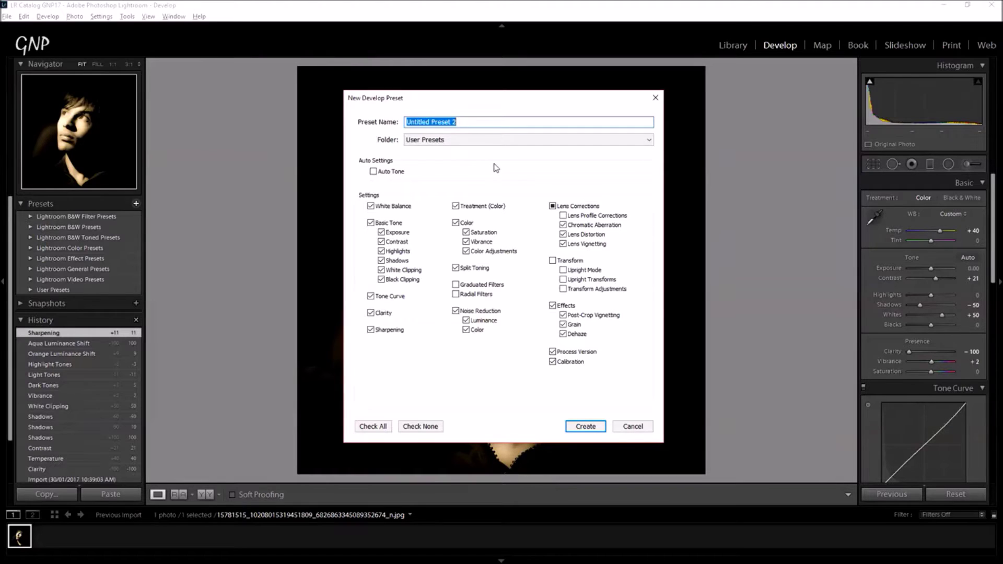
type("Sepia smooth")
left_click(583, 425)
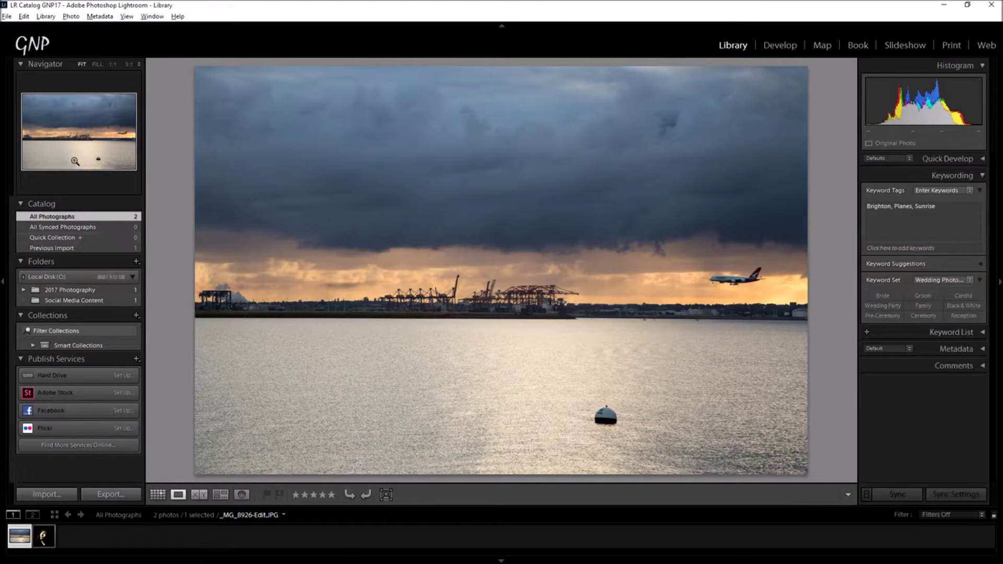
Apply the Sepia smooth preset to the seascape in Develop, try Clarity at -45, reapply the preset and set Clarity to -74.
left_click(783, 45)
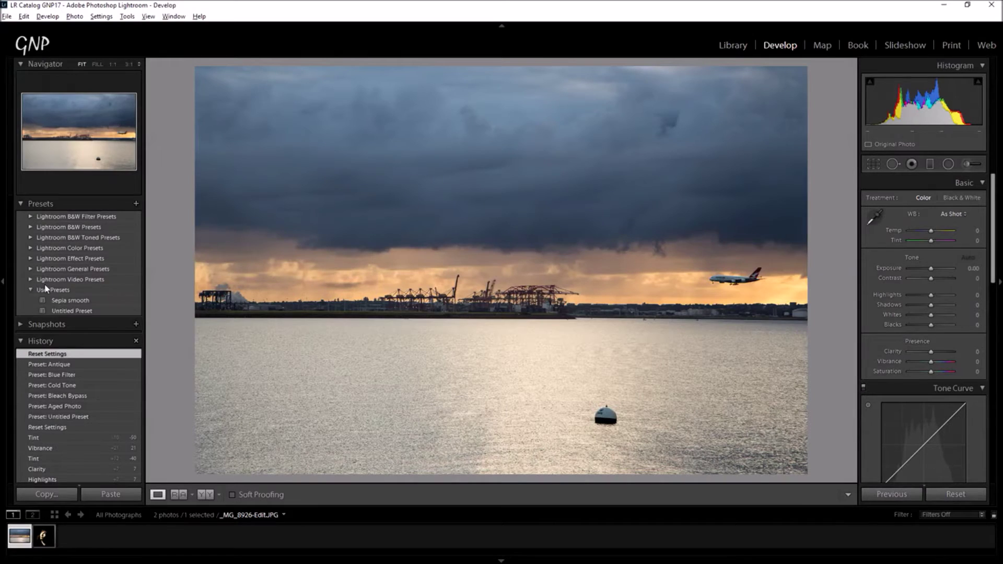
left_click(68, 301)
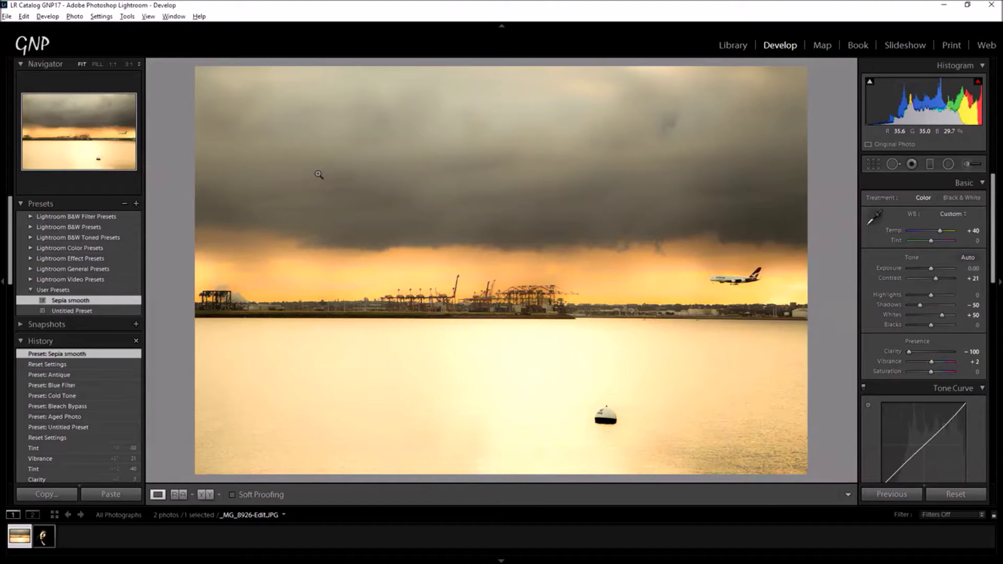
mouse_move(909, 354)
left_mouse_down()
mouse_move(920, 352)
mouse_move(901, 348)
mouse_move(920, 347)
left_mouse_up()
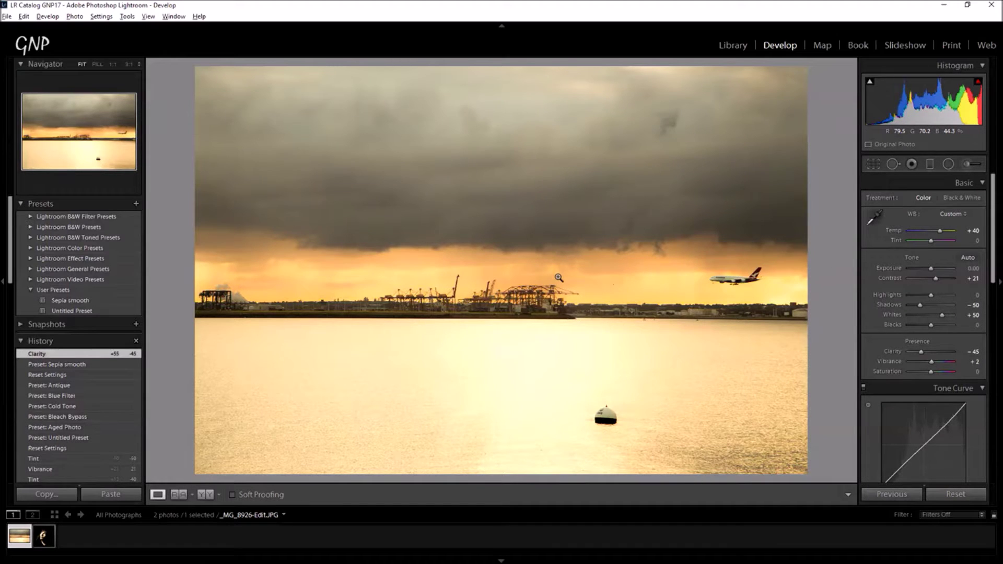
left_click(90, 302)
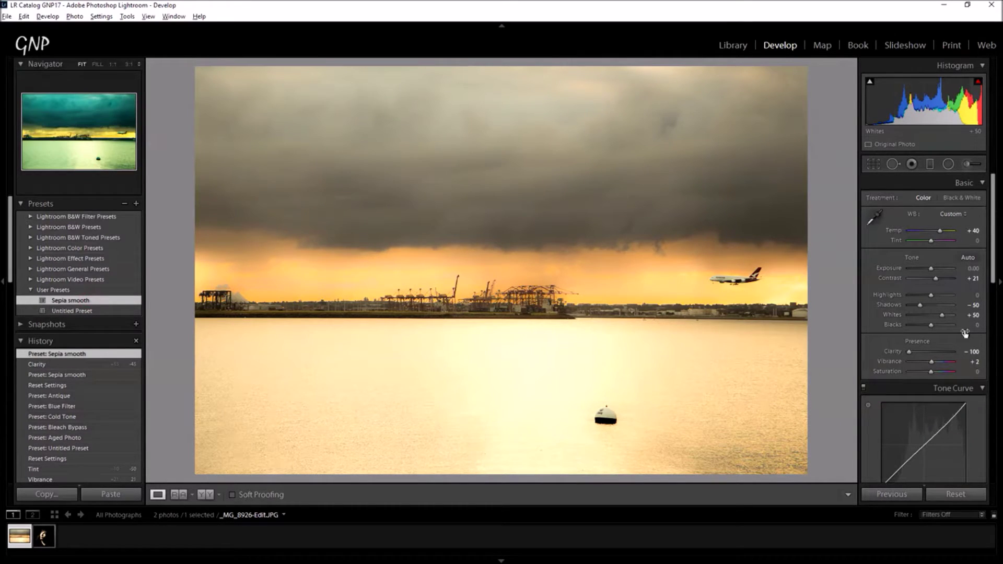
left_click_drag(909, 352, 915, 352)
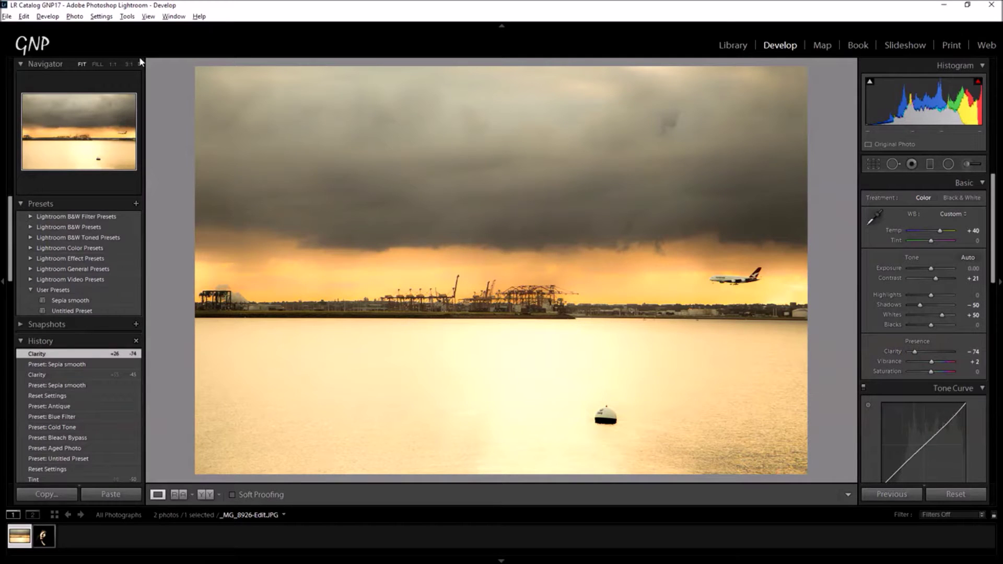
left_click(136, 204)
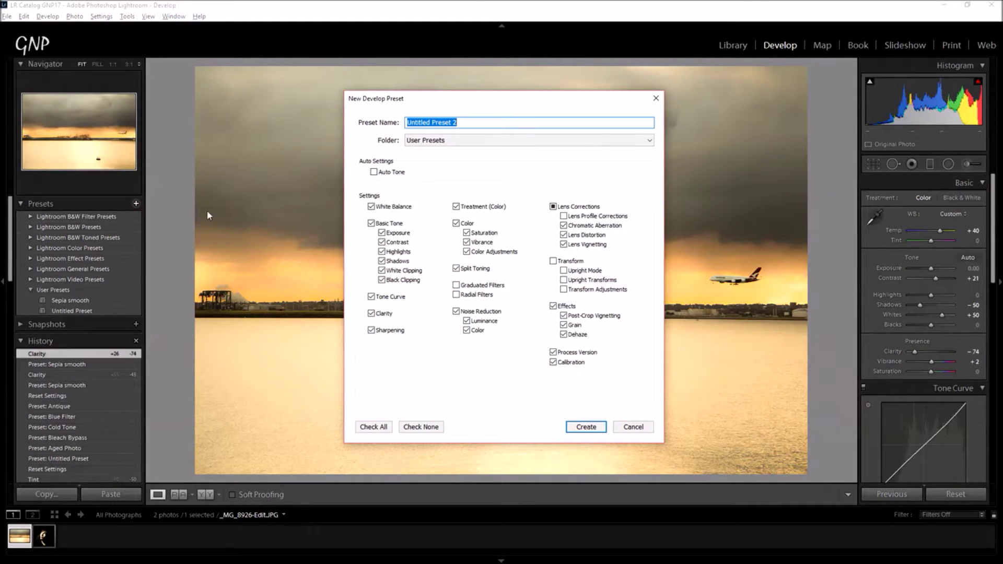
left_click(463, 137)
left_click(572, 172)
left_click(629, 426)
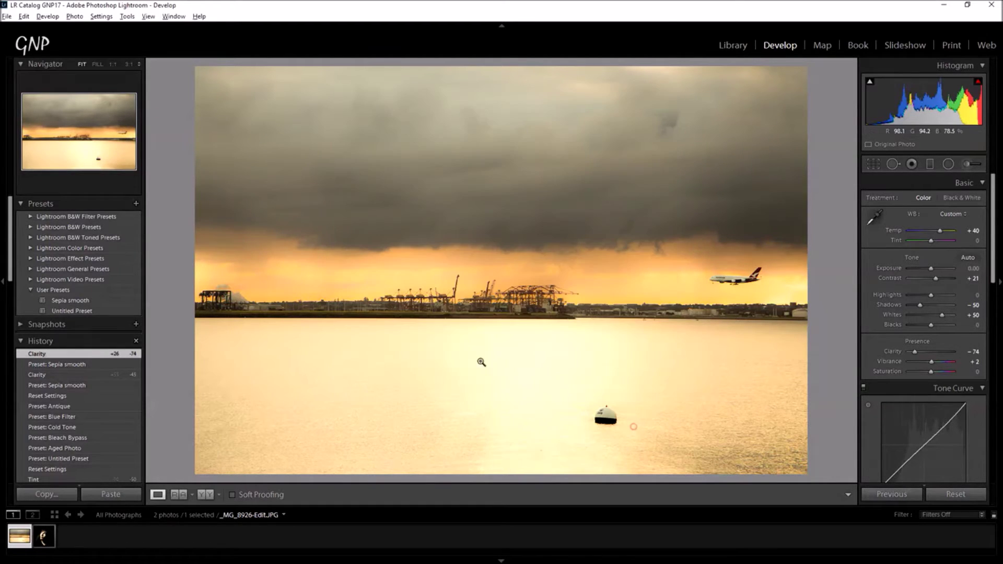
Reapply the Sepia smooth preset to the seascape and set its Clarity to -55.
left_click(90, 303)
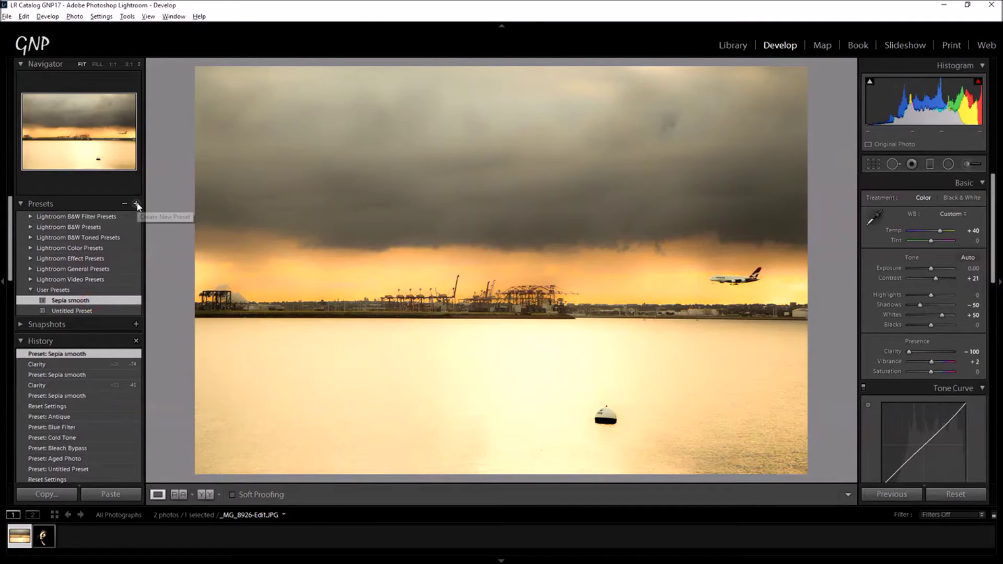
left_click(135, 203)
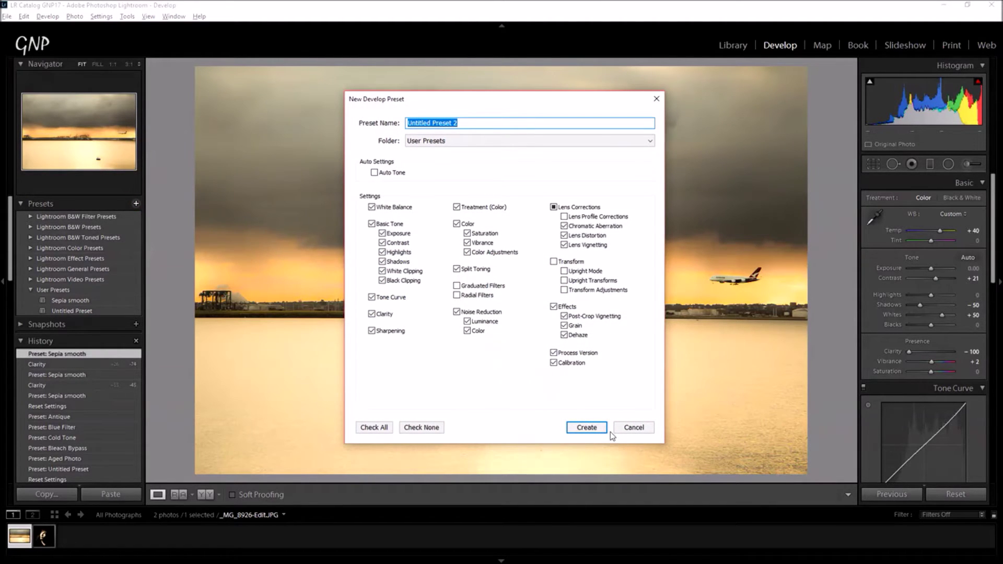
left_click(626, 428)
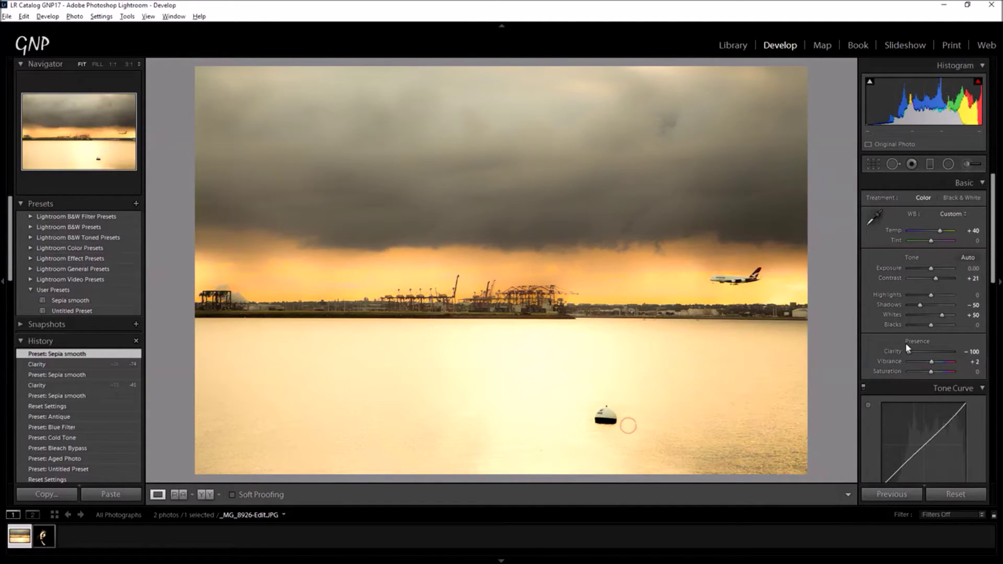
left_click_drag(913, 354, 915, 354)
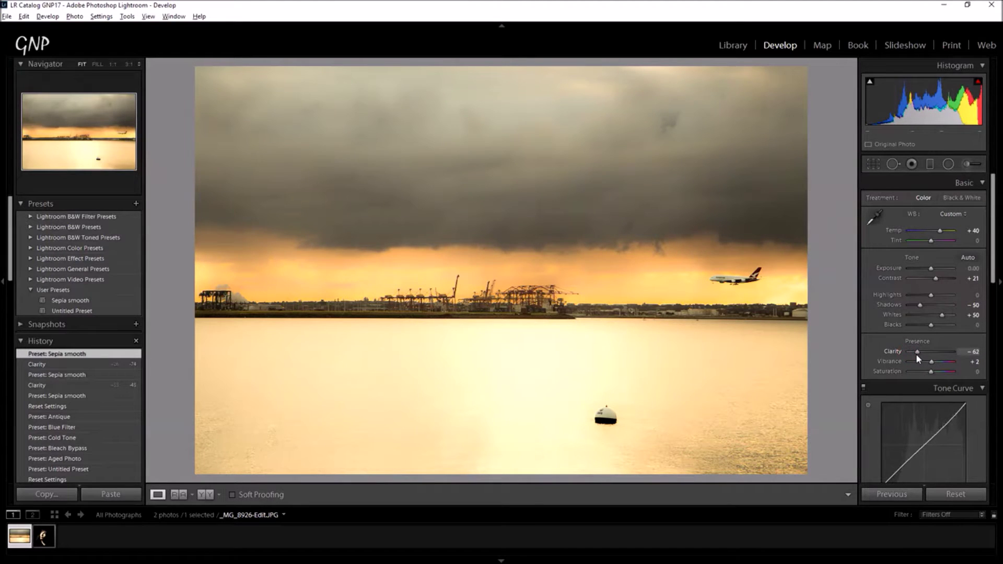
left_click_drag(917, 355, 918, 356)
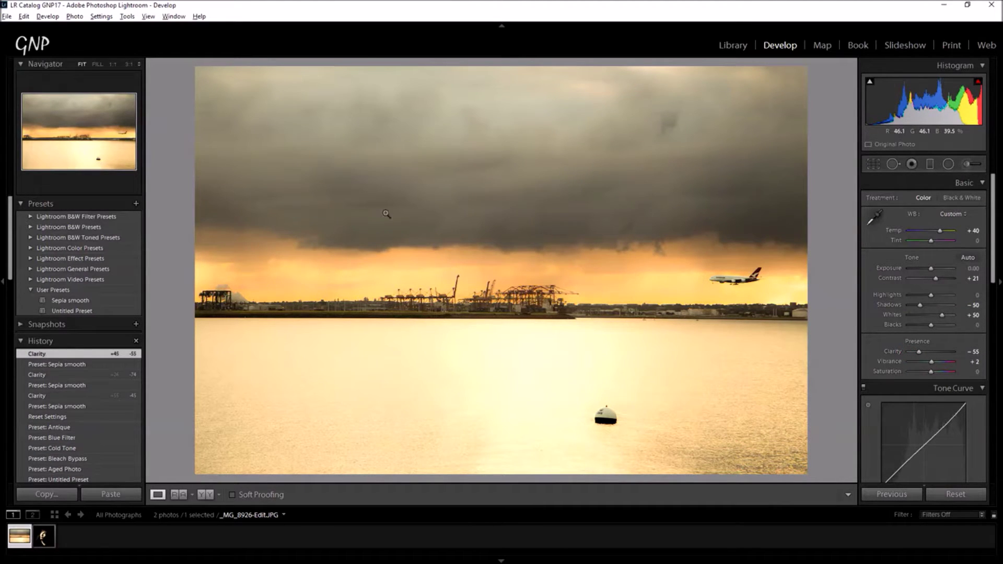
Save the seascape's settings as a develop preset named Sepia Smooth in User Presets, replacing the existing preset.
left_click(137, 205)
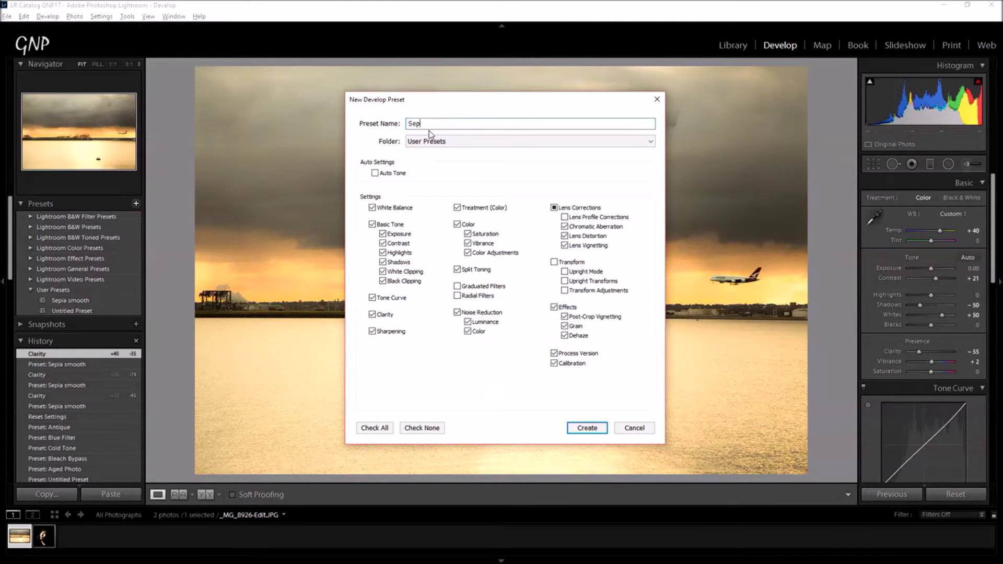
type("Sepia Smooth")
left_click(585, 431)
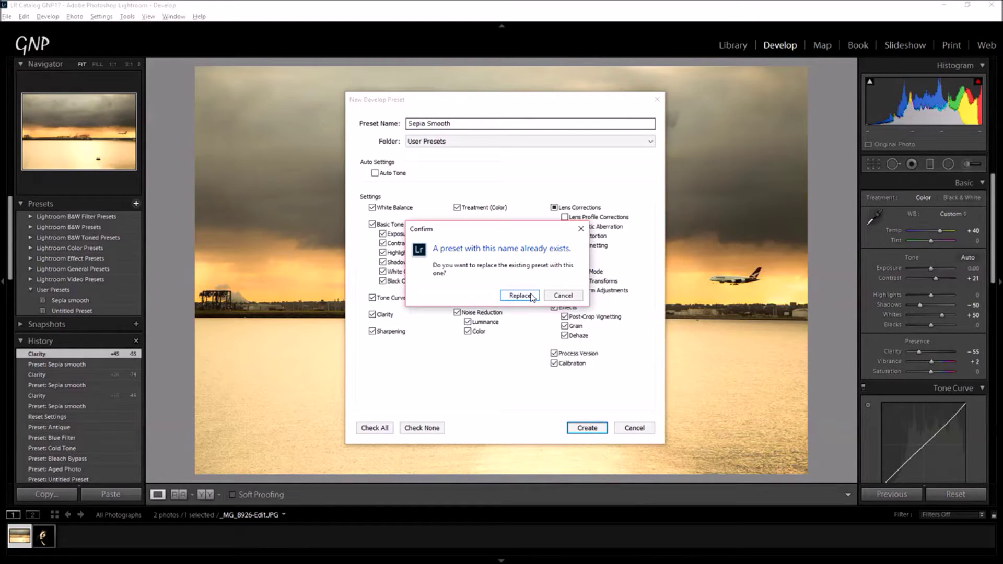
left_click(531, 296)
Try the Untitled Preset on the seascape, apply the updated Sepia smooth preset again, and collapse the User Presets group.
left_click(72, 311)
left_click(87, 301)
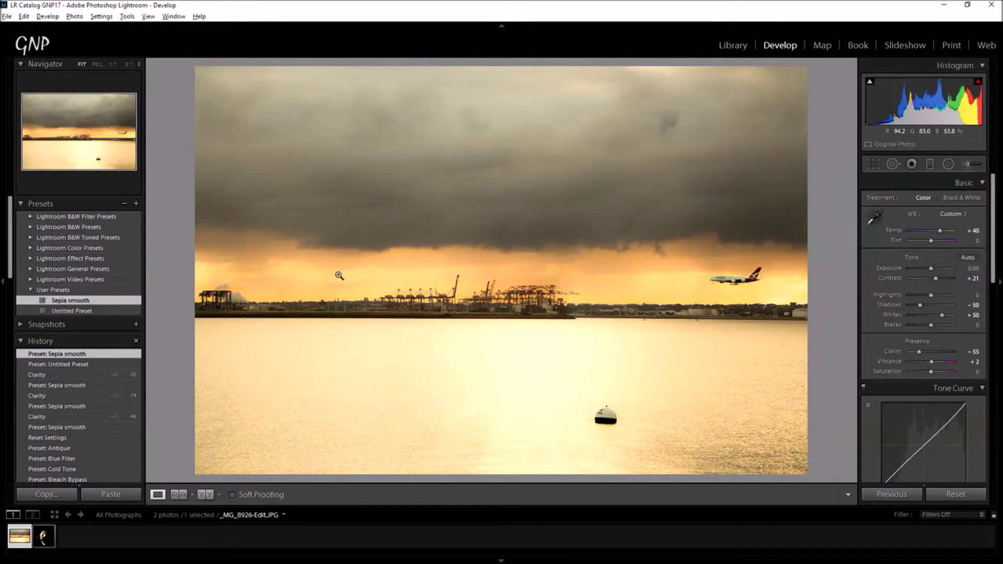
left_click(31, 290)
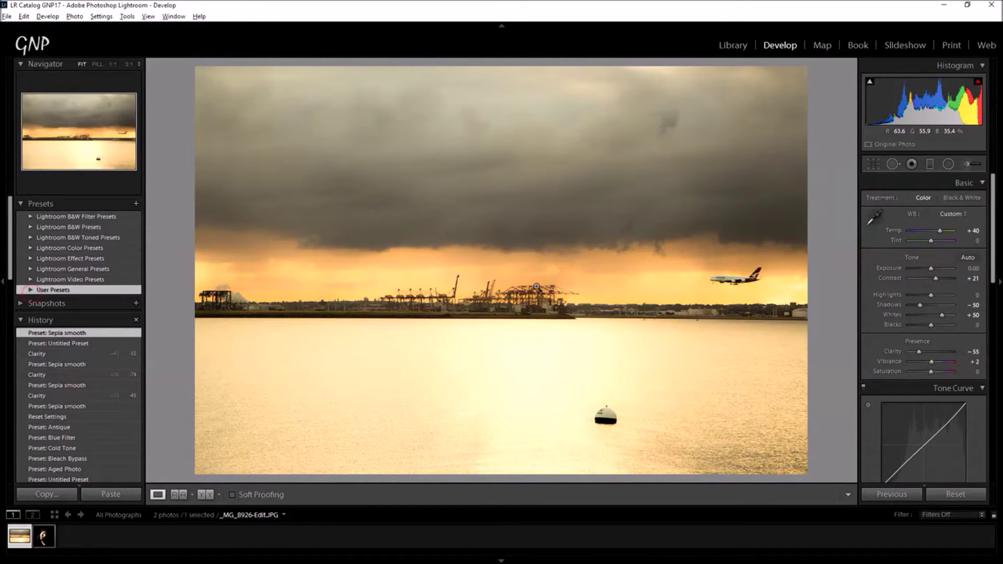
Show the Library photos as a grid and open the seascape in Photoshop for editing.
left_click(729, 45)
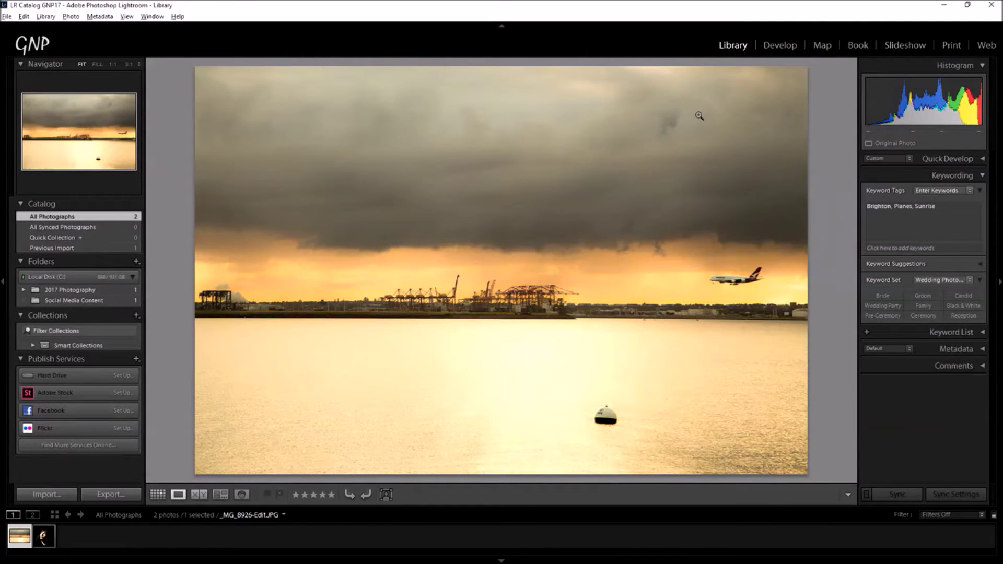
left_click(782, 50)
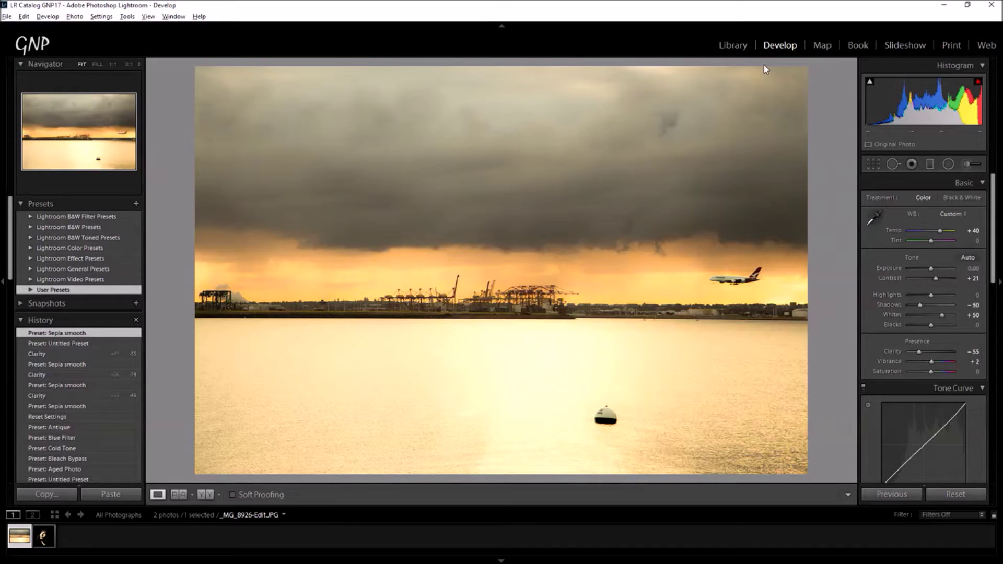
left_click(734, 45)
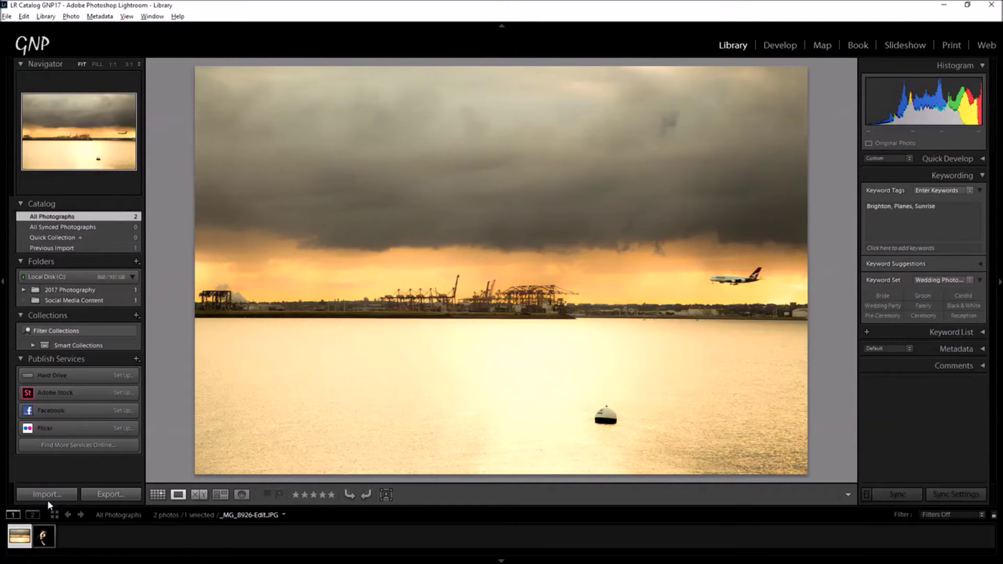
left_click(157, 495)
right_click(190, 122)
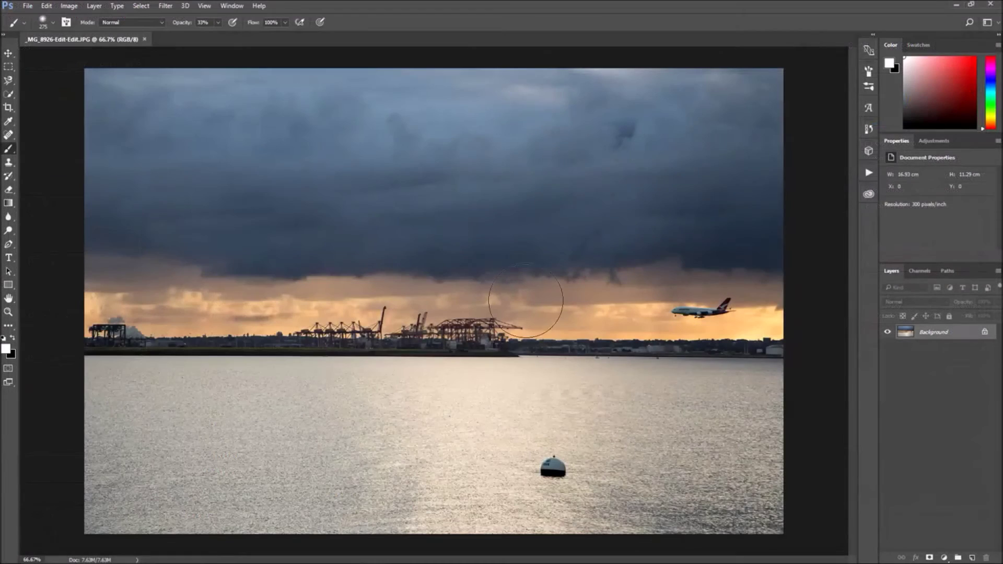
Play the recorded Action 1 on the seascape in Photoshop.
left_click(873, 178)
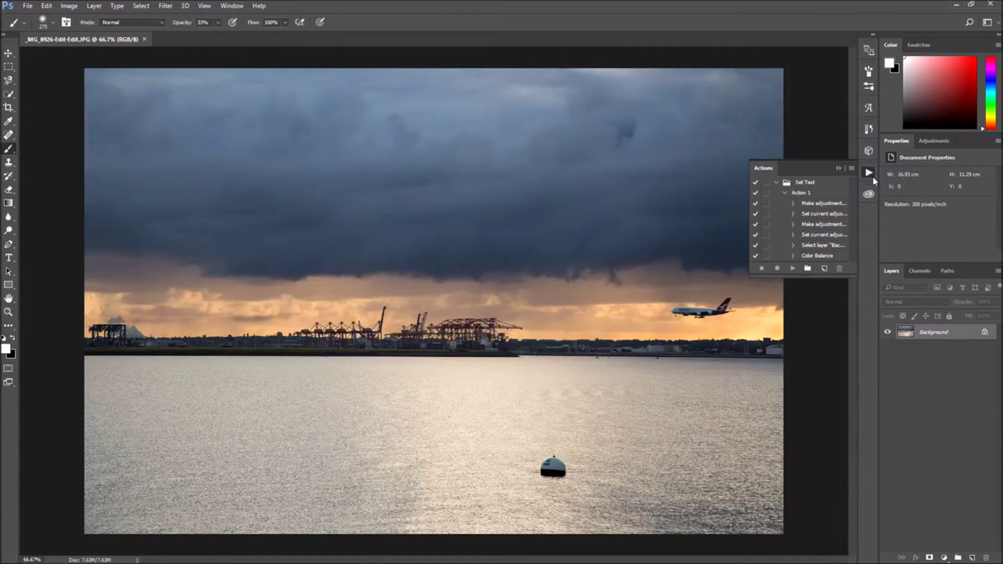
left_click(802, 193)
left_click(792, 268)
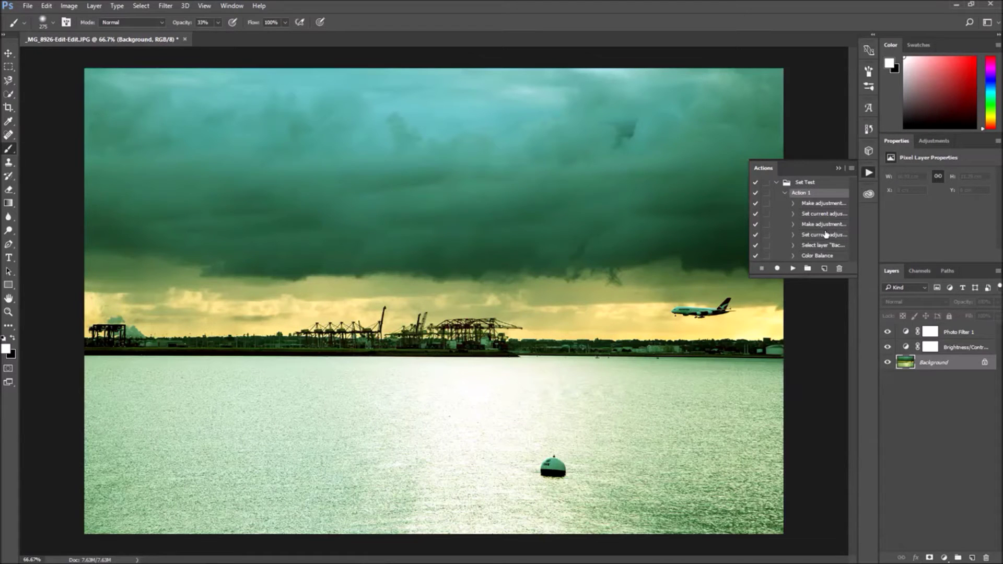
Replay the action from its Color Balance step and undo the added color balance.
left_click(824, 256)
left_click(792, 268)
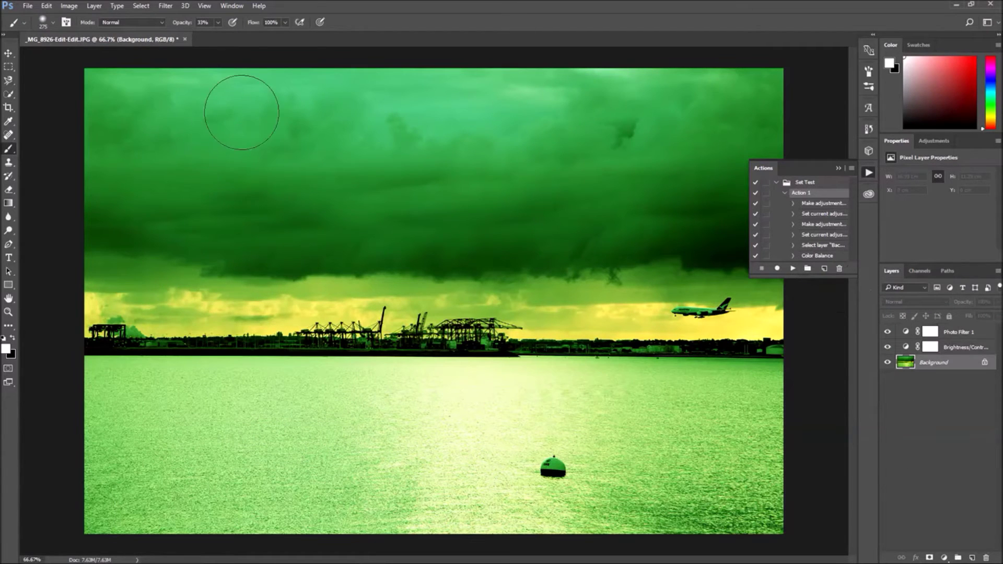
left_click(47, 6)
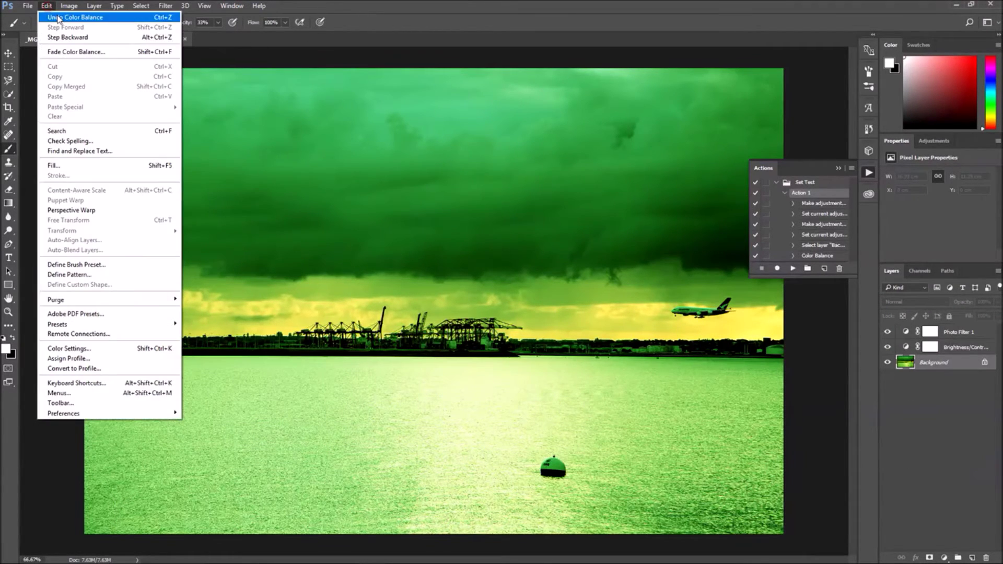
left_click(62, 19)
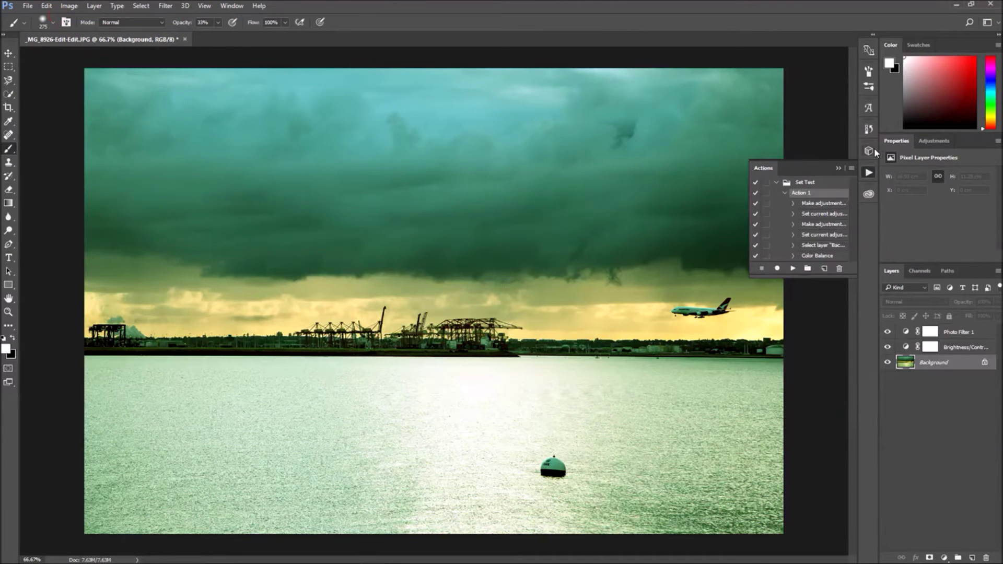
Revert the seascape to its Open state in the history and collapse the history list.
left_click(867, 129)
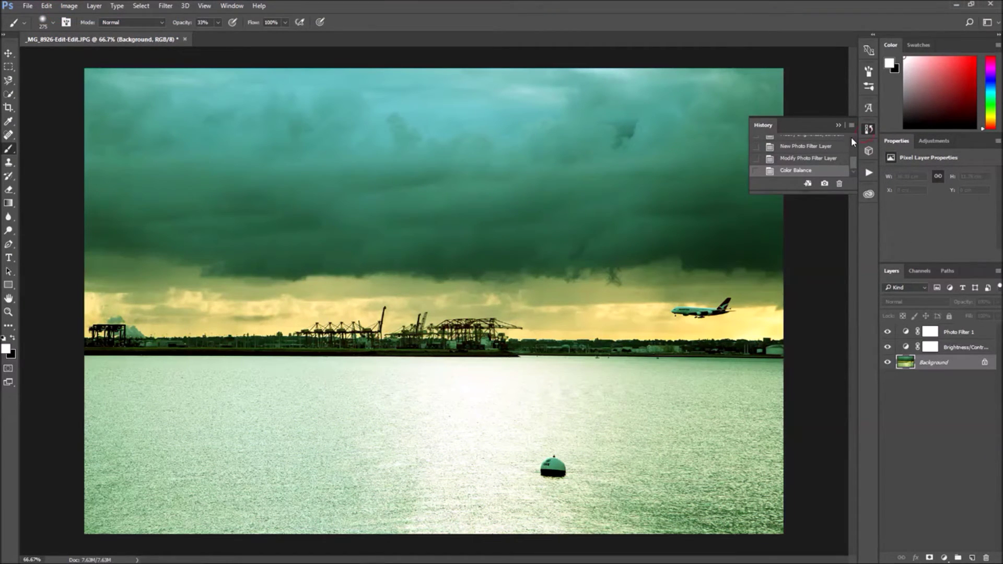
scroll(851, 139, "up", 2)
left_click(829, 140)
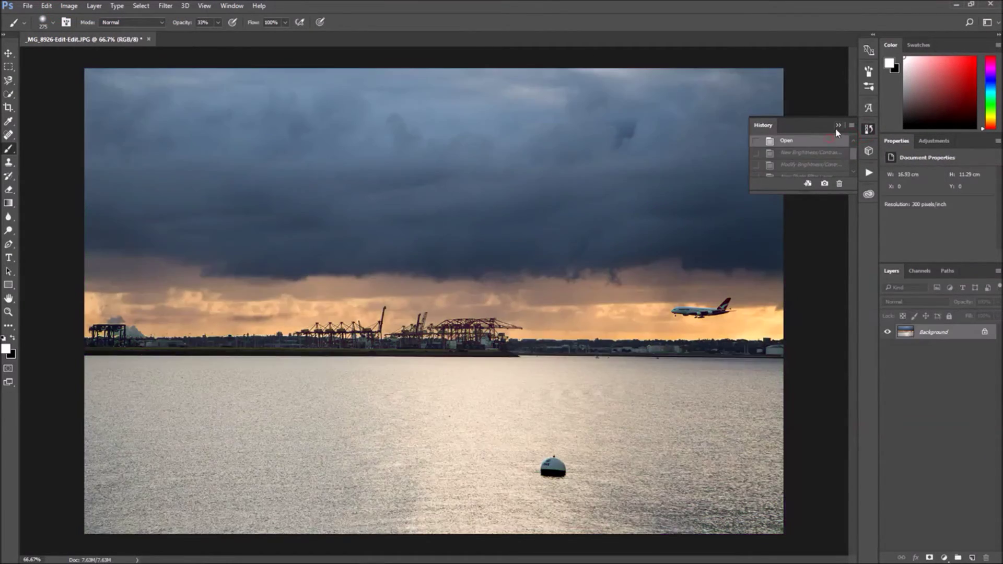
scroll(828, 156, "down", 3)
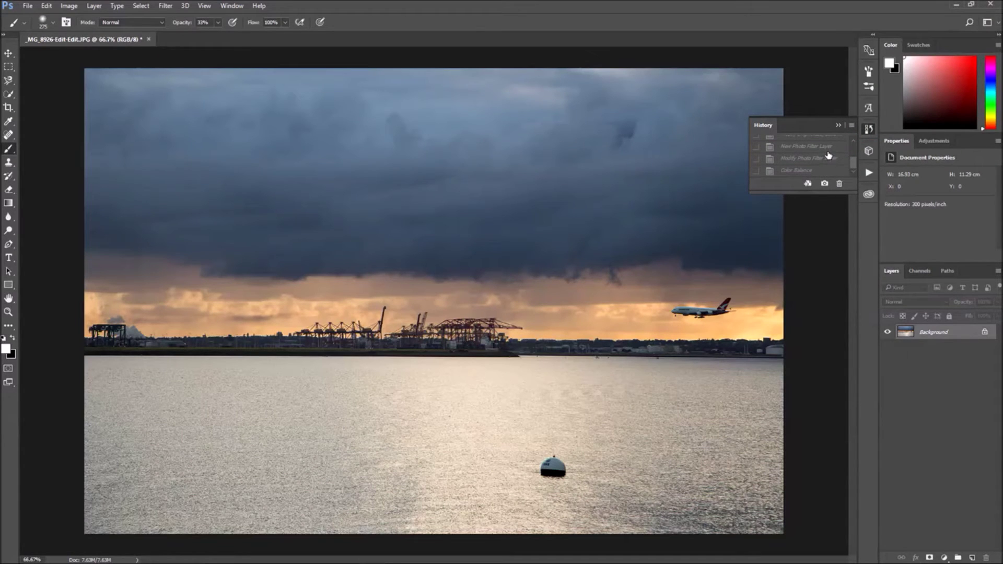
left_click(839, 129)
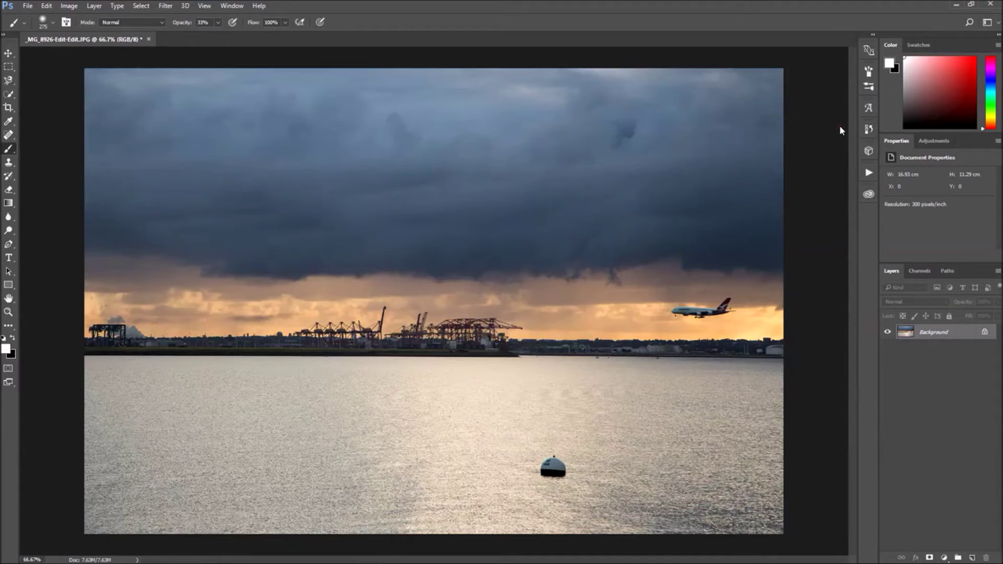
Collapse Action 1's list of steps, play the whole action on the restored seascape, and collapse its action set.
left_click(867, 173)
left_click(784, 192)
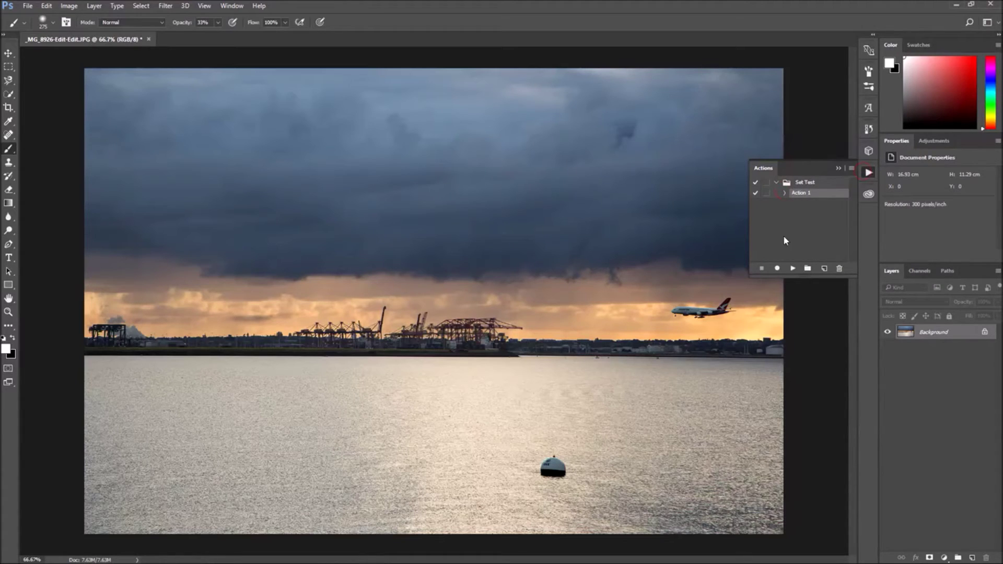
left_click(793, 268)
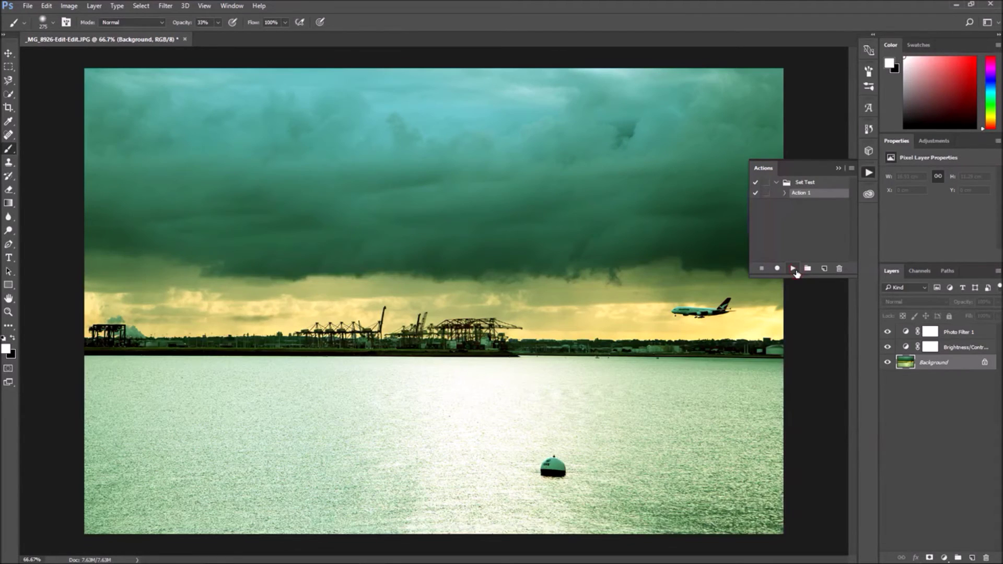
left_click(776, 182)
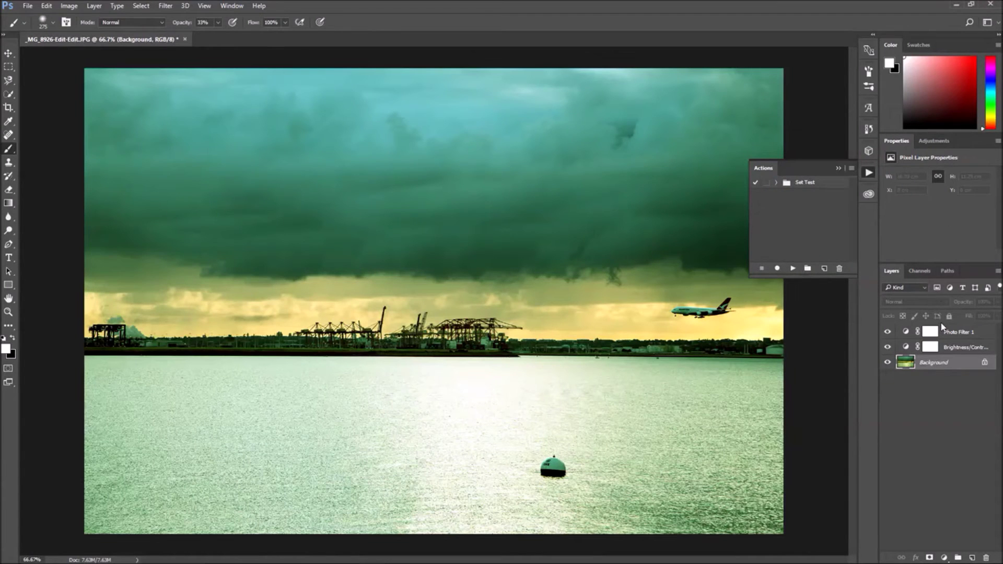
Examine the settings of the Photo Filter and Brightness/Contrast adjustment layers and put the action list away.
left_click(952, 350)
left_click(951, 334)
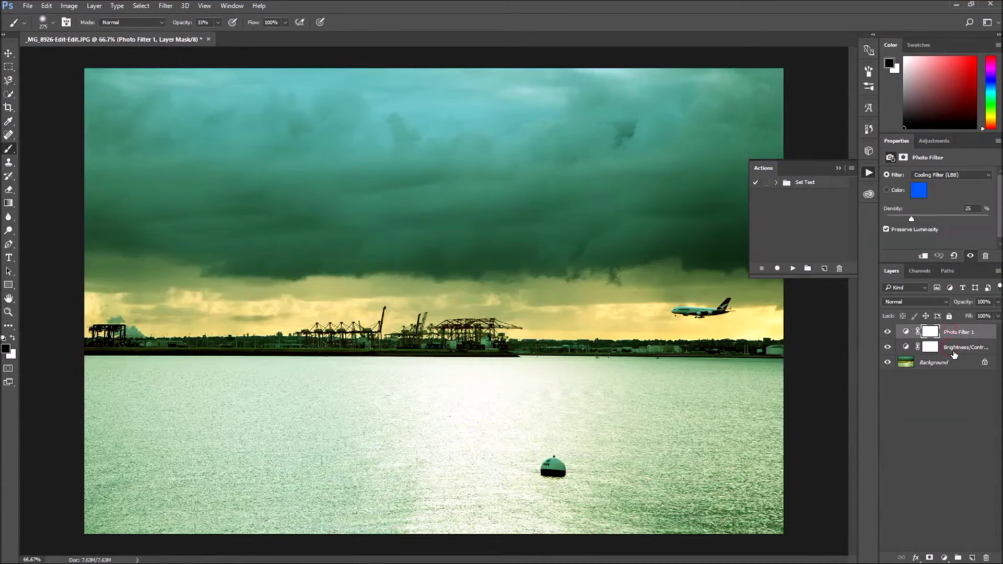
left_click(953, 352)
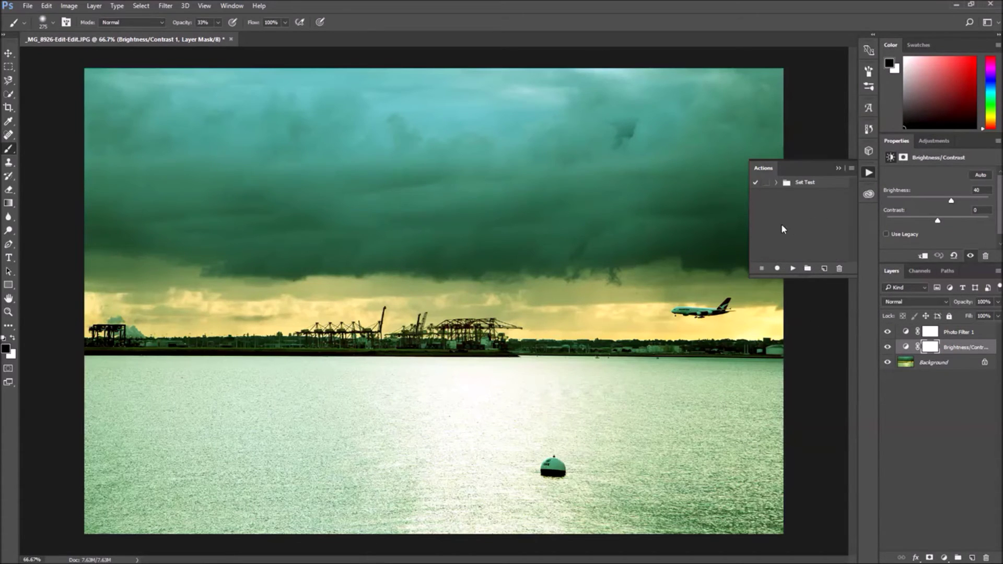
left_click(837, 168)
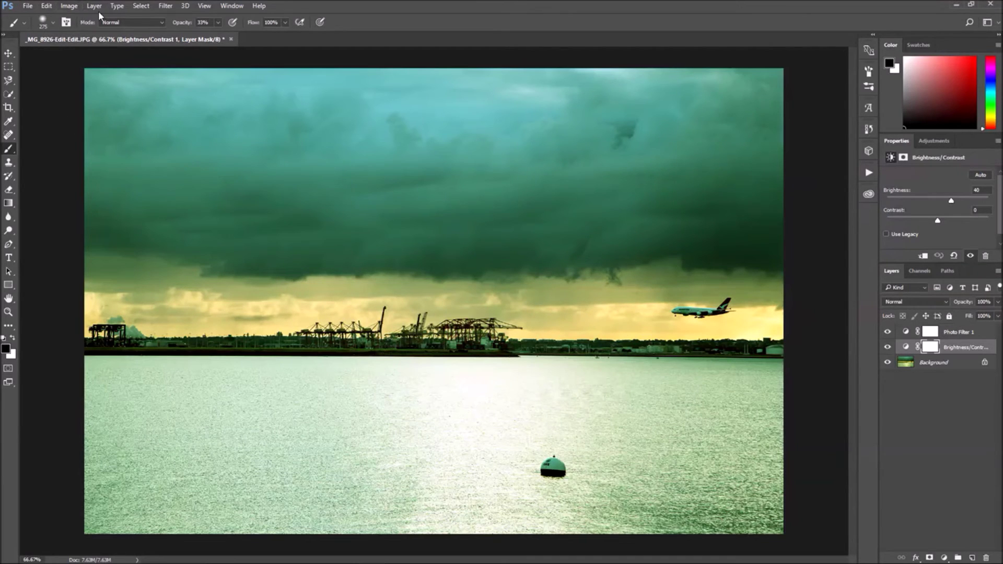
Preview the Poster Edges filter on the whole seascape with Edge Thickness 0, Edge Intensity 0 and Posterization 4.
left_click(161, 7)
left_click(184, 46)
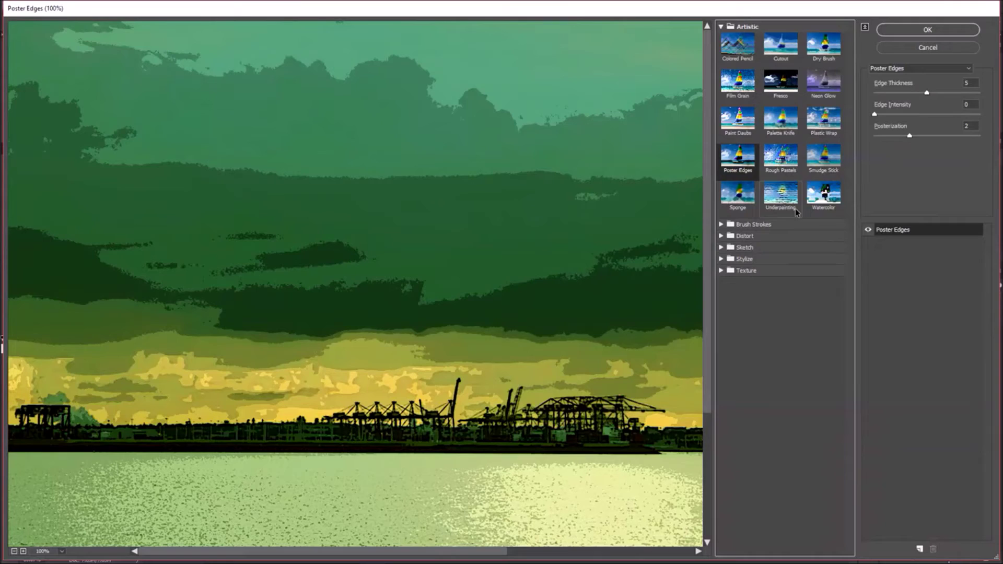
left_click_drag(910, 134, 944, 137)
left_click_drag(969, 147, 957, 142)
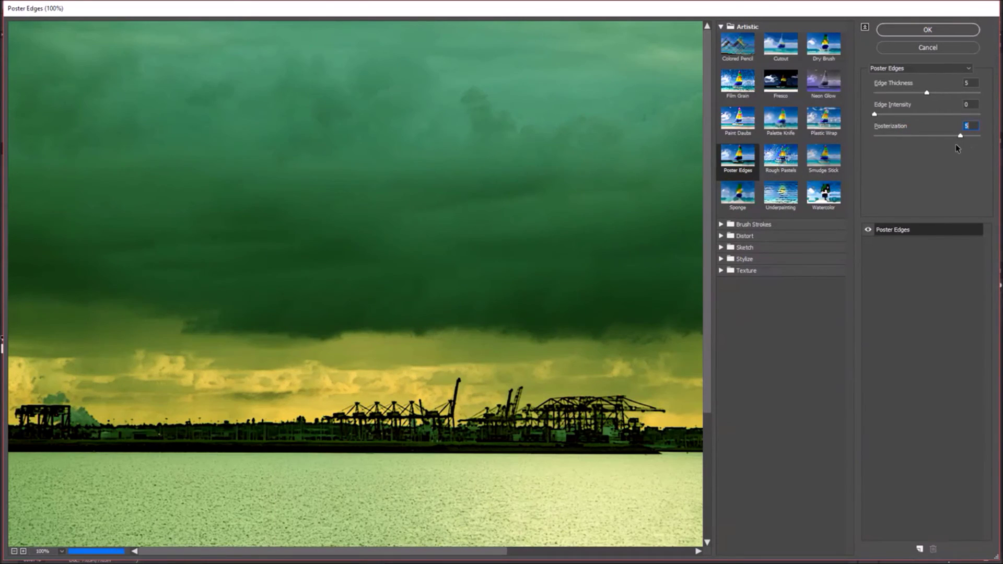
left_click_drag(928, 96, 839, 103)
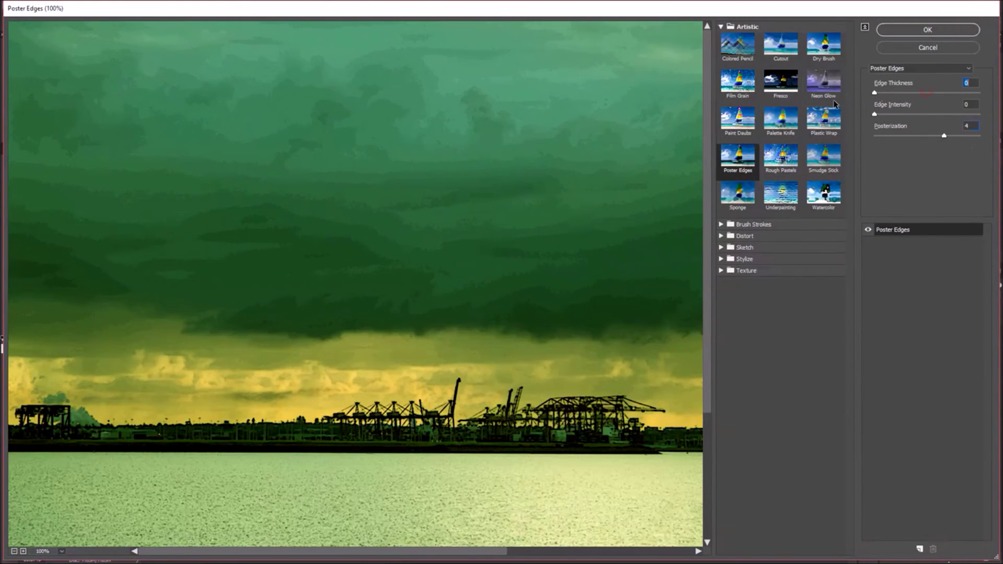
key("ctrl+minus")
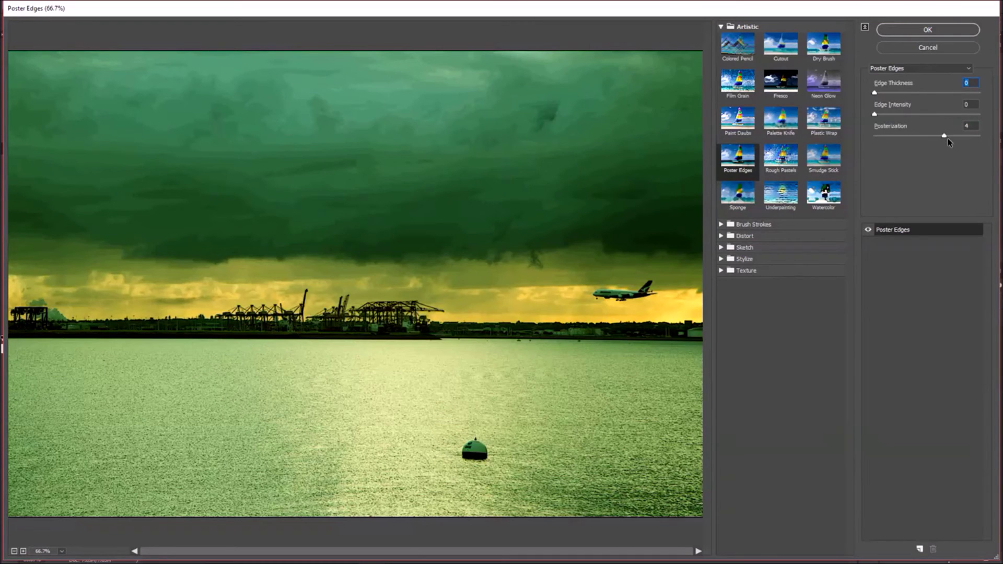
Raise the Poster Edges thickness slightly, fine-tune the posterization and apply the filter to the Background layer.
left_click_drag(874, 92, 893, 93)
mouse_move(944, 135)
left_mouse_down()
mouse_move(955, 138)
mouse_move(929, 137)
mouse_move(941, 137)
left_mouse_up()
left_click(941, 33)
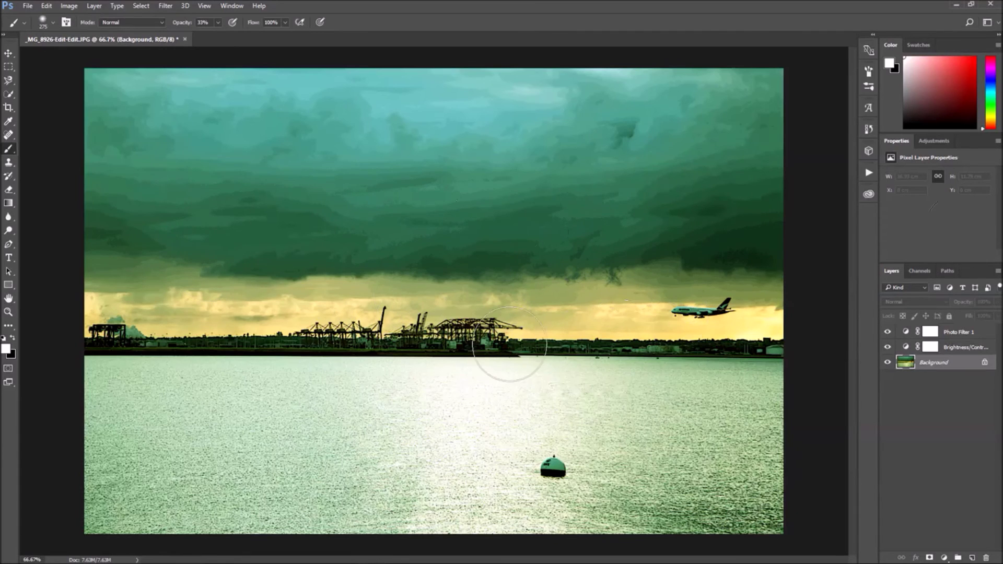
Close Photoshop without saving the changes to the seascape and return to Lightroom's Library.
left_click(988, 7)
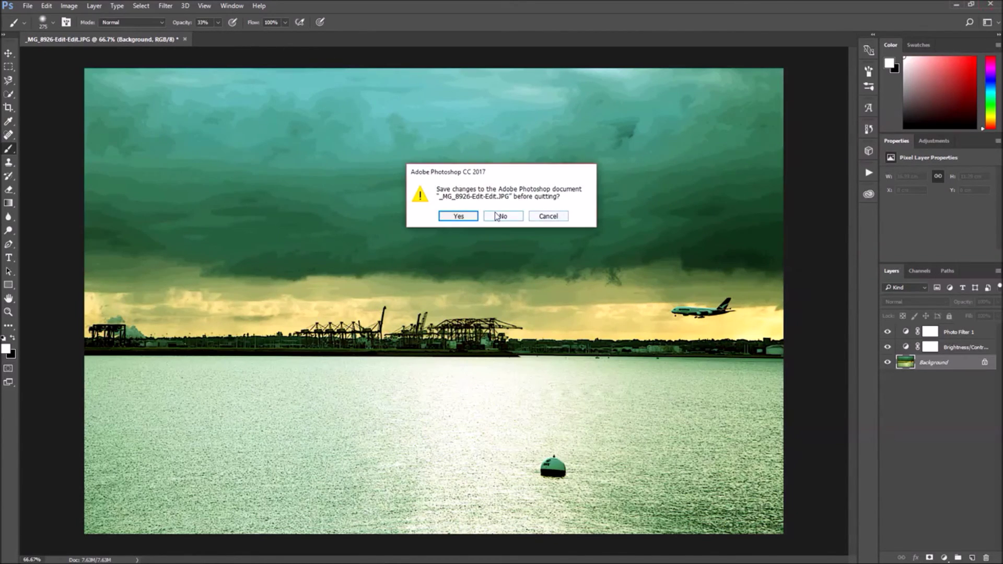
left_click(495, 218)
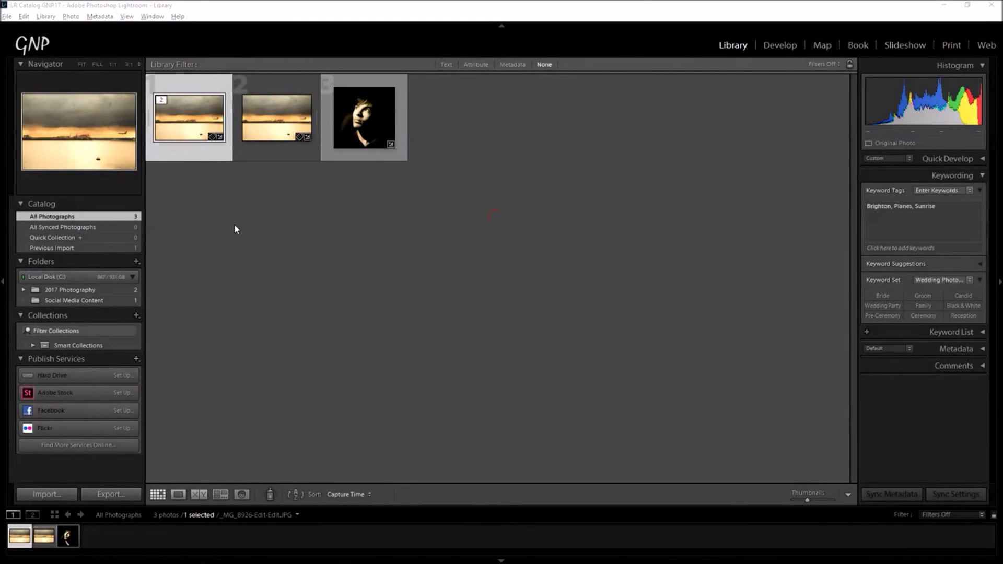